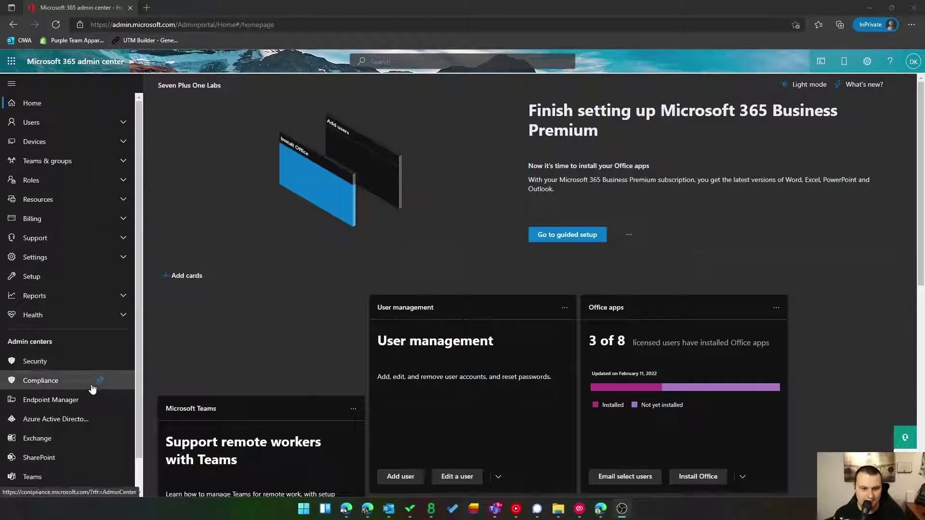
# Expand the full list of admin centers and open the Compliance admin center.
pyautogui.scroll(-1, 72, 385)
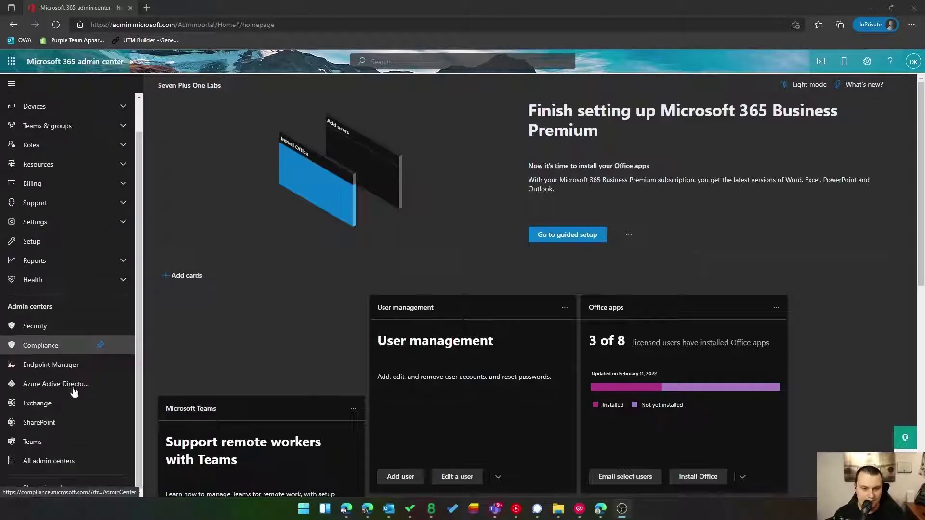
pyautogui.click(72, 485)
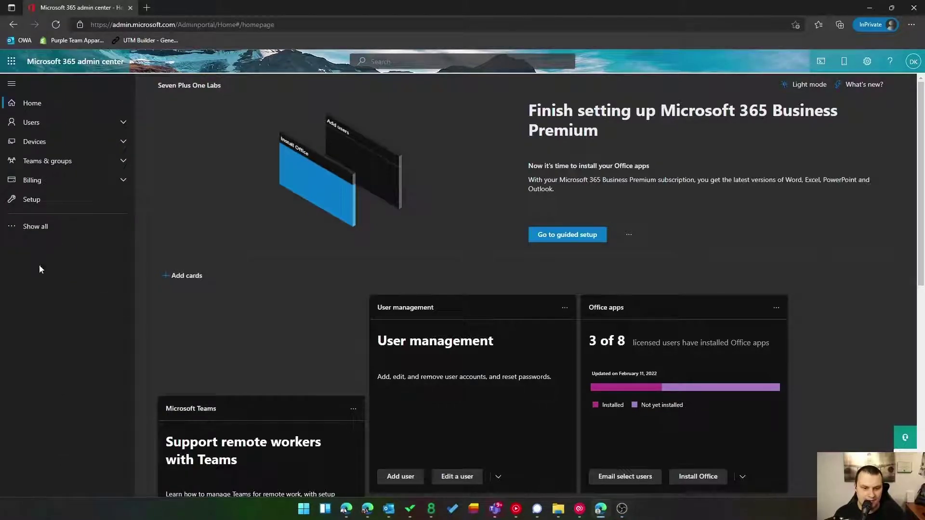
pyautogui.click(41, 227)
pyautogui.click(52, 383)
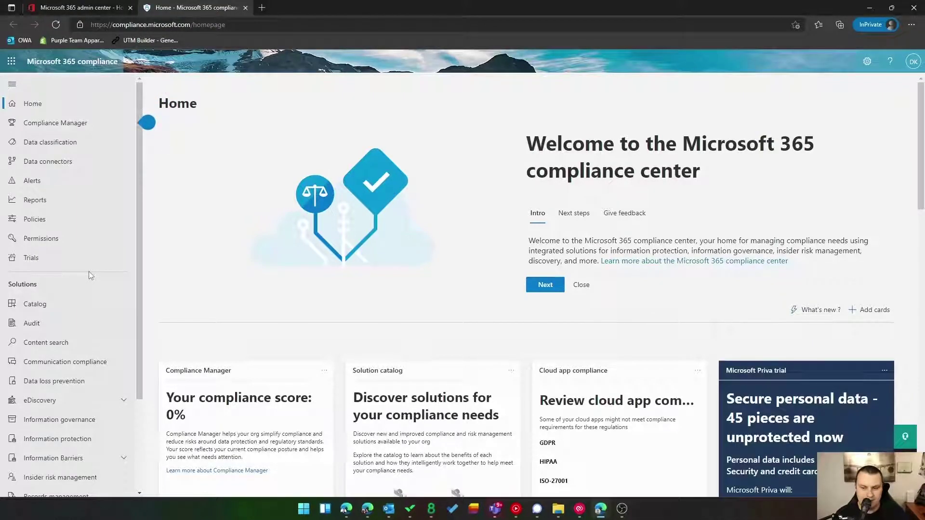
# Go to the data loss prevention policies and start creating a new policy.
pyautogui.click(70, 226)
pyautogui.click(215, 298)
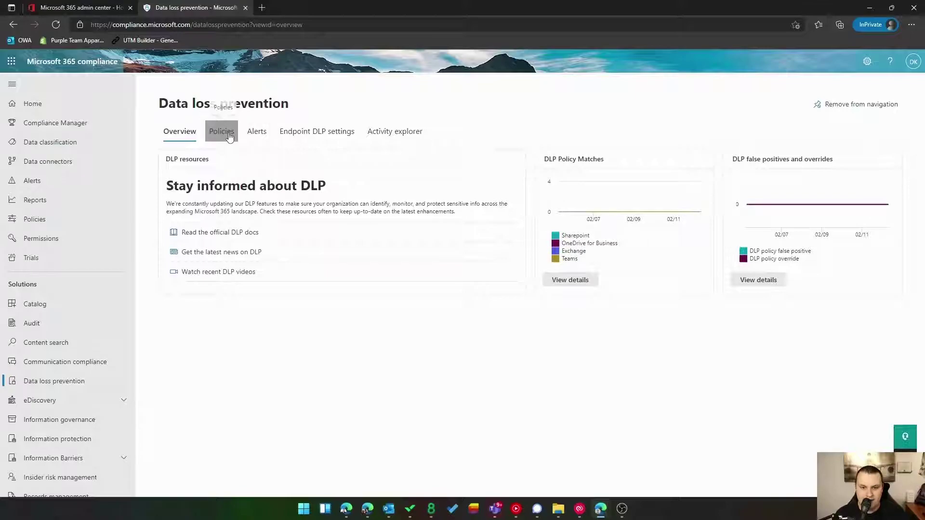
pyautogui.click(229, 137)
pyautogui.click(191, 137)
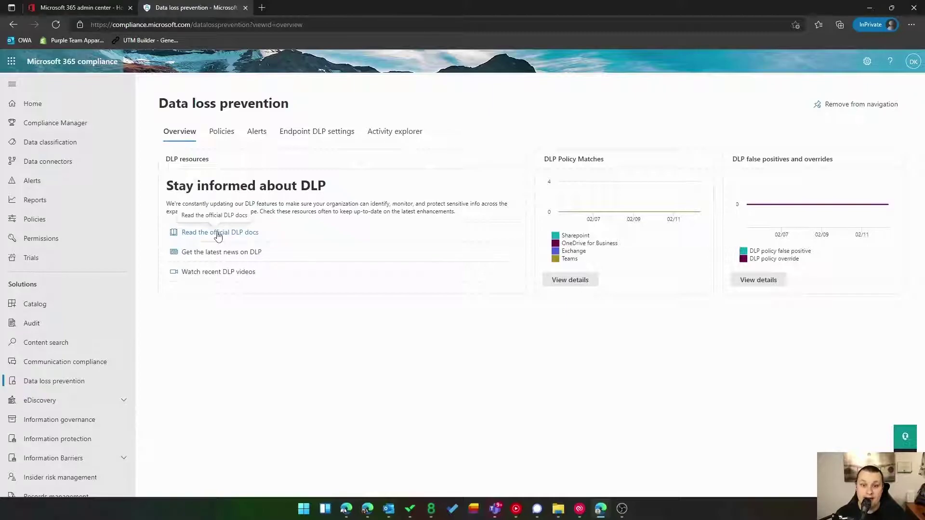
pyautogui.click(229, 135)
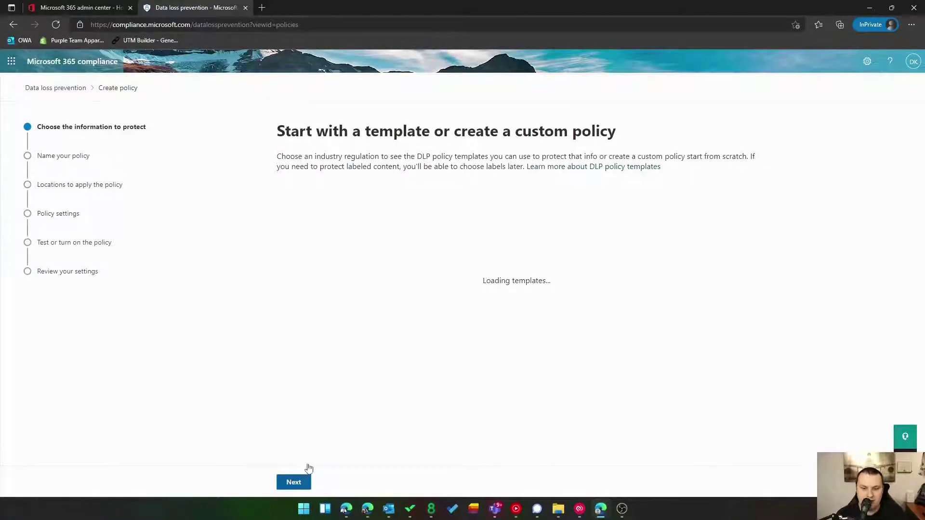
pyautogui.click(307, 465)
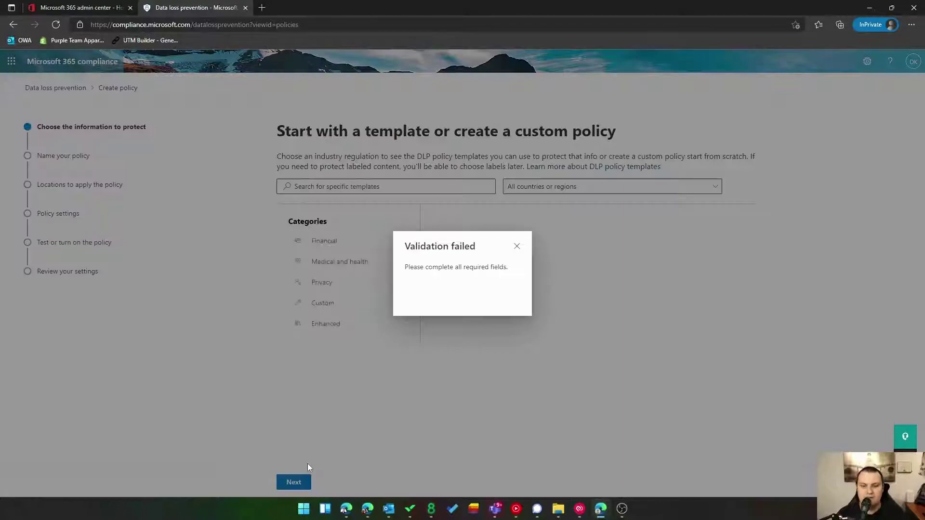
pyautogui.click(516, 246)
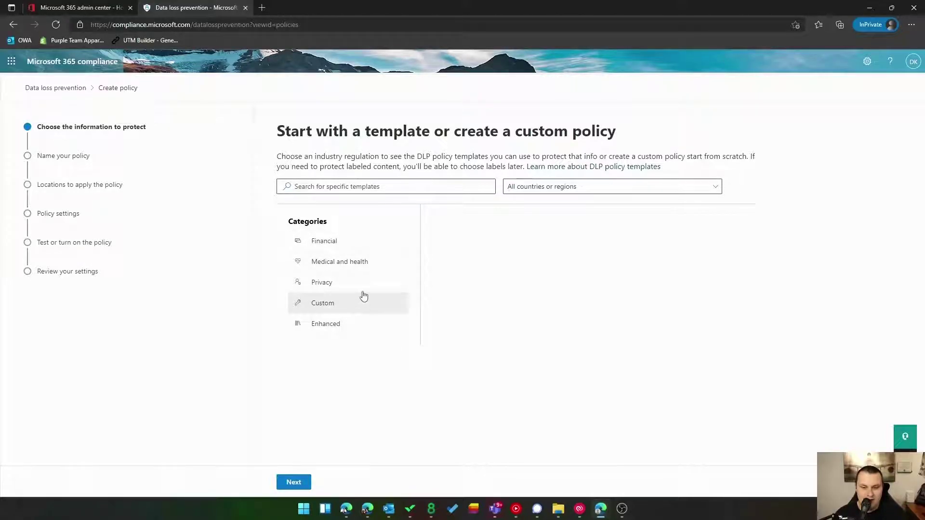
# Base the policy on the U.S. Gramm-Leach-Bliley Act (GLBA) template from the Financial category.
pyautogui.click(329, 239)
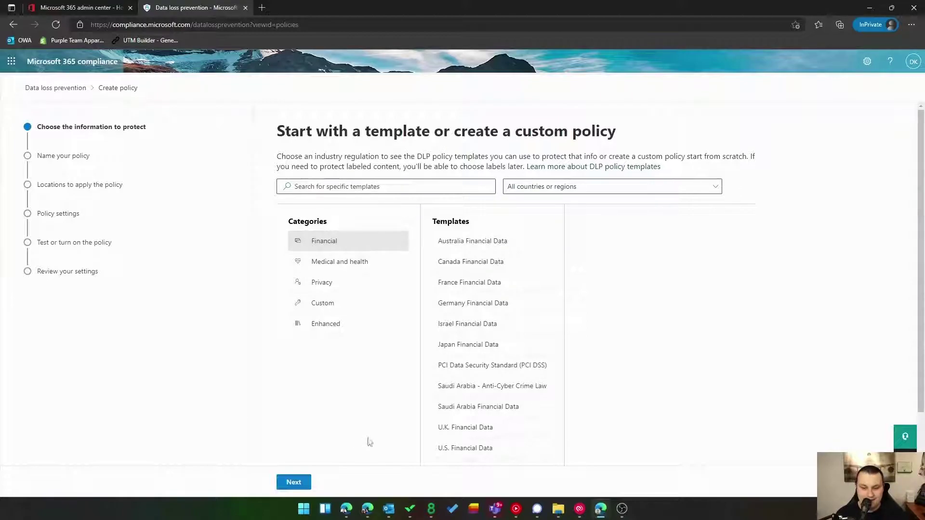
pyautogui.scroll(-1, 503, 436)
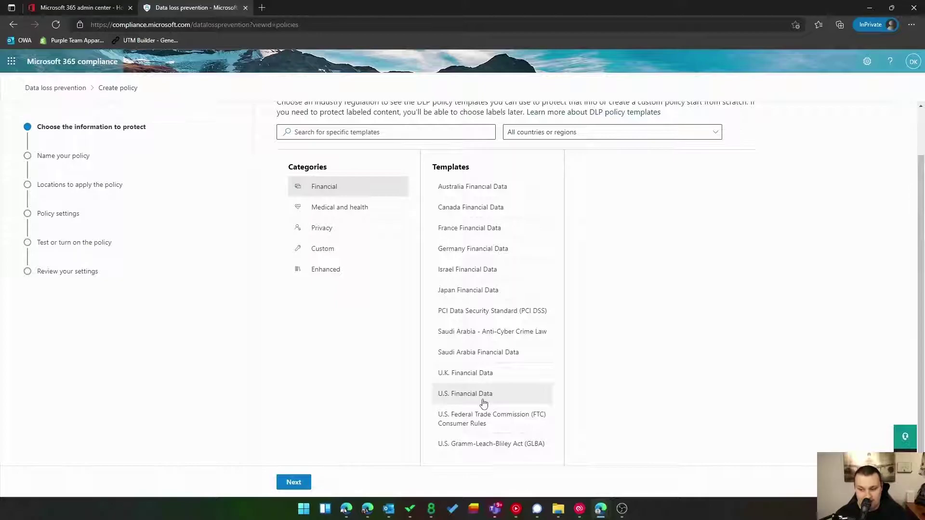
pyautogui.click(484, 422)
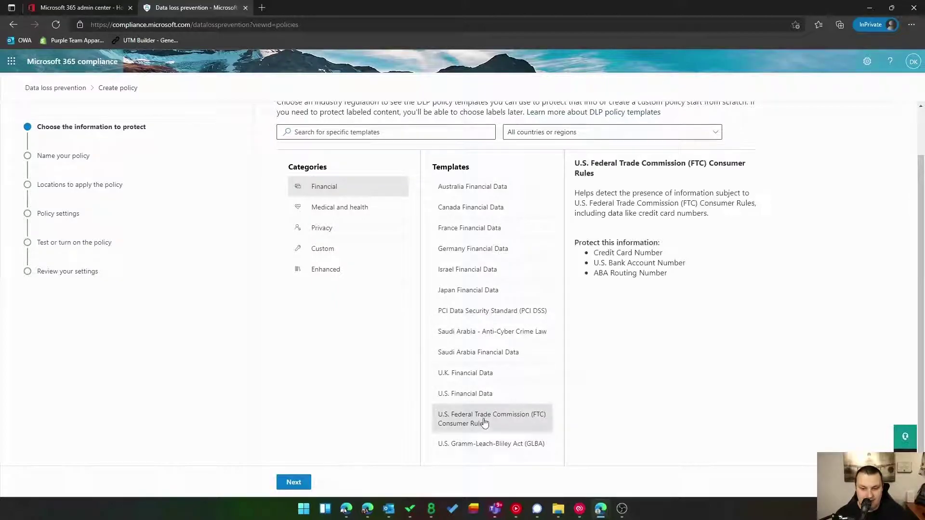
pyautogui.click(487, 449)
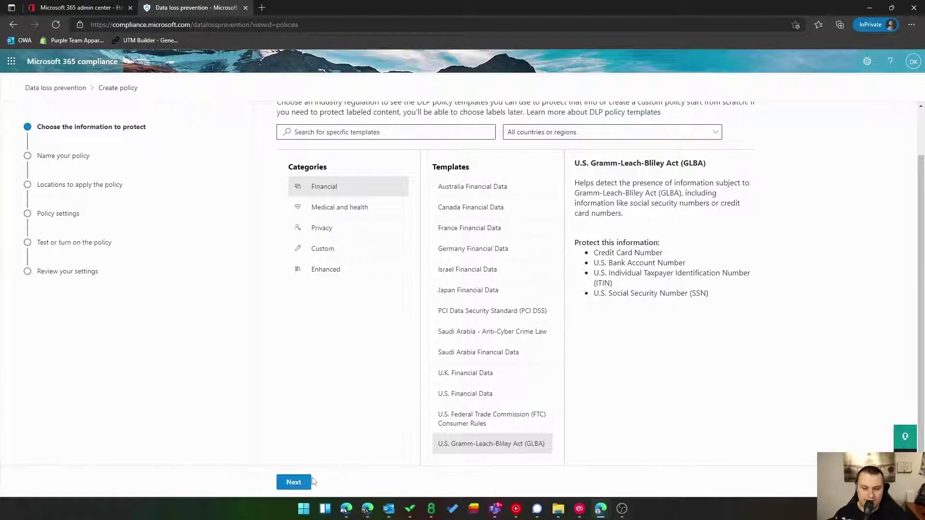
pyautogui.click(293, 482)
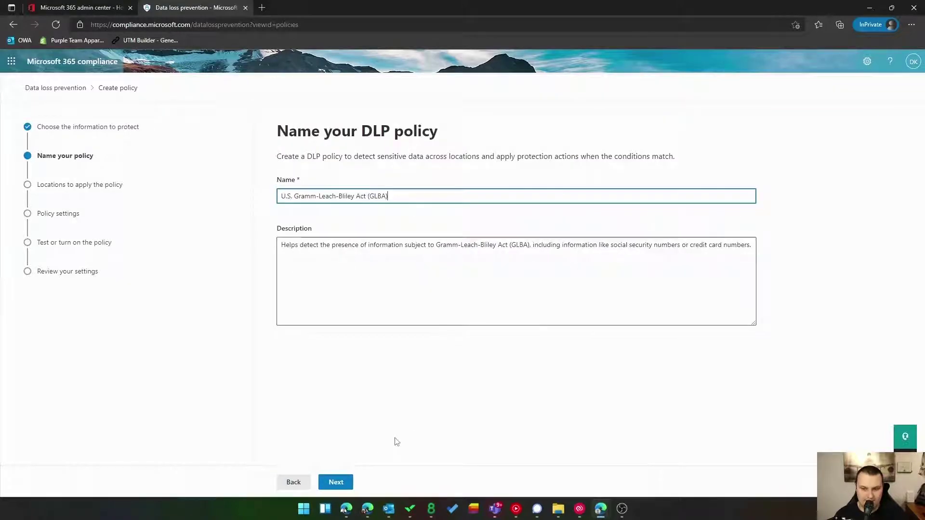
# Keep the template's policy name and turn off the On-premises repositories and Power BI locations.
pyautogui.moveTo(395, 196); pyautogui.dragTo(268, 203)
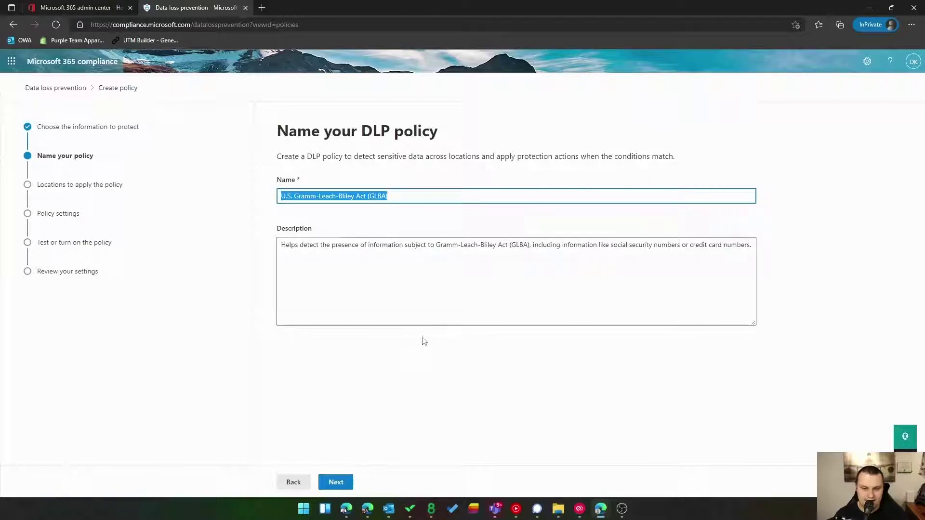
pyautogui.click(336, 481)
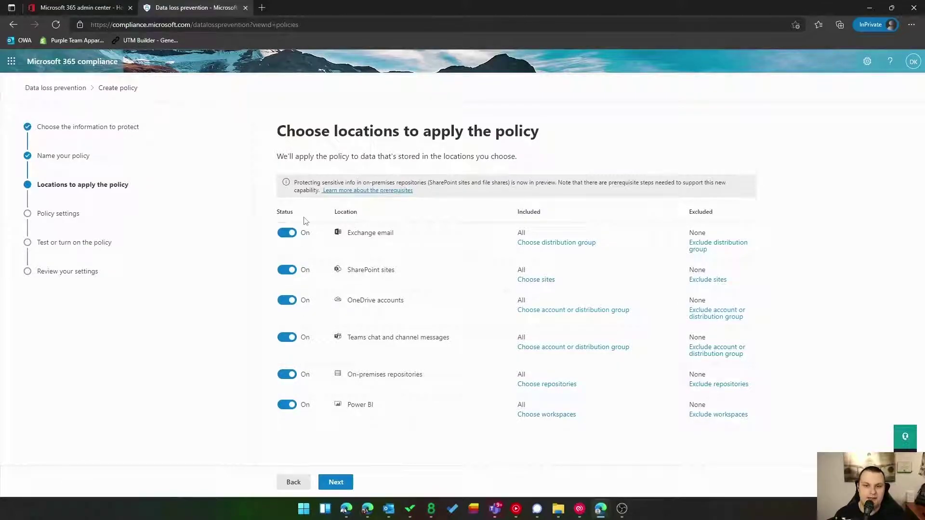
pyautogui.click(289, 378)
pyautogui.click(287, 404)
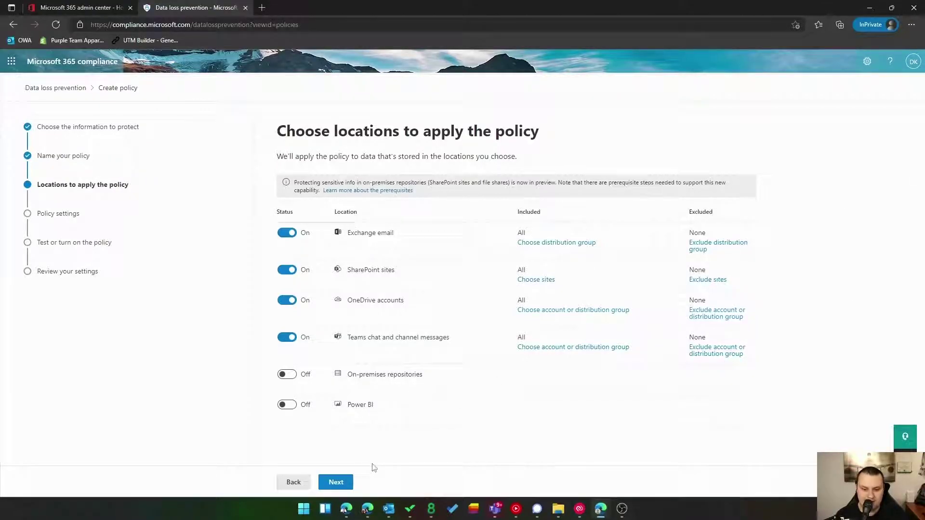
pyautogui.click(336, 481)
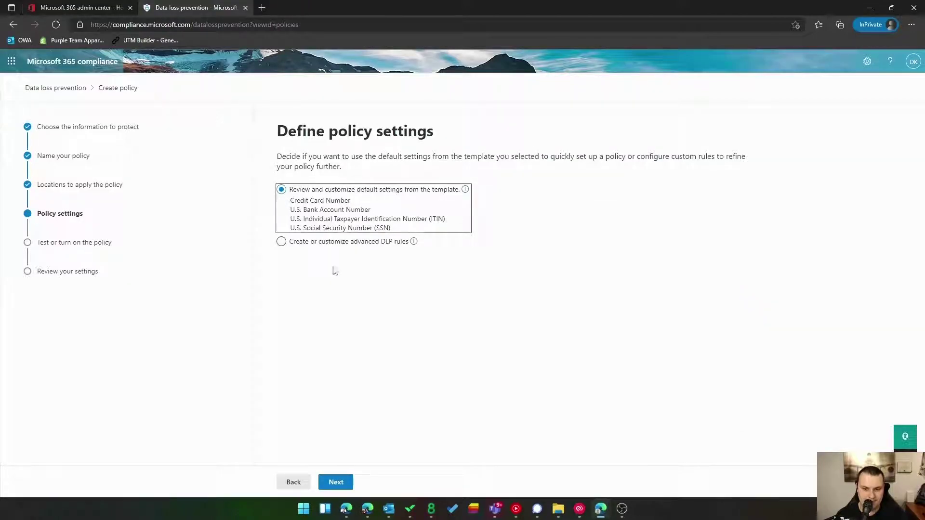
# Accept the template's default policy settings and info to protect, keeping policy tips and email notifications for users enabled.
pyautogui.click(336, 480)
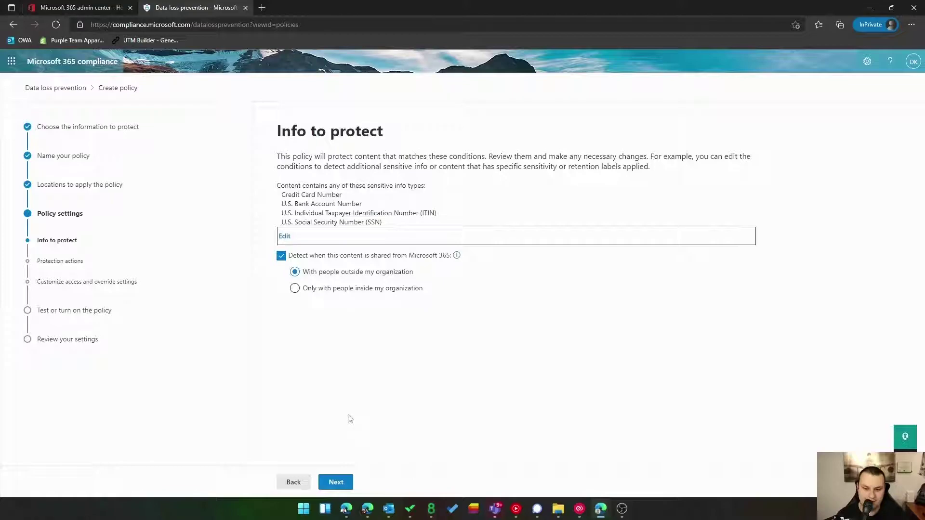
pyautogui.click(347, 481)
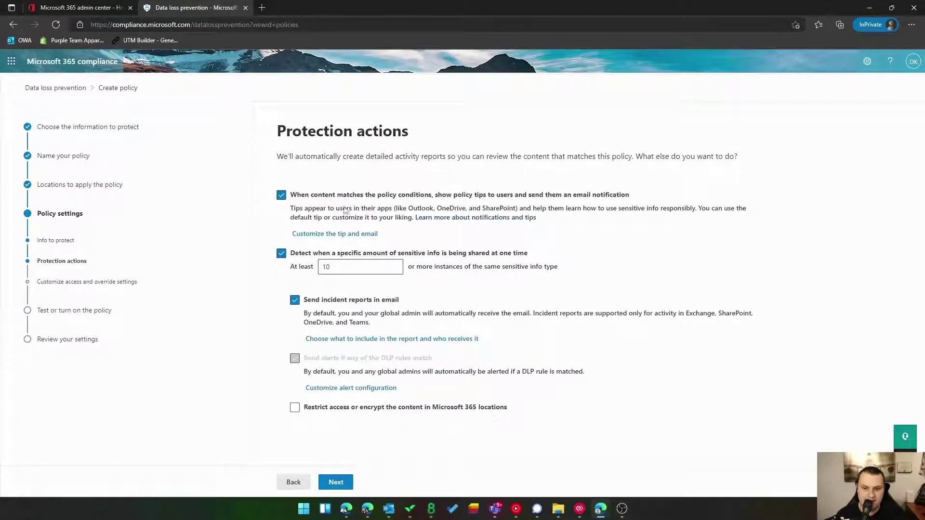
pyautogui.click(281, 195)
pyautogui.click(282, 195)
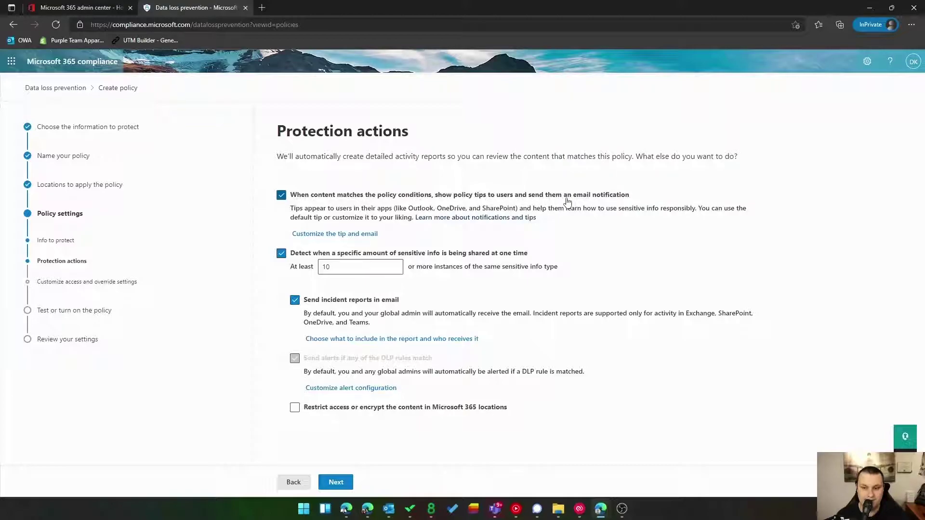
# Customize the notification email text to read "Hey friend," and, after a blank line, "Why are you sending PII out? Please call IT.".
pyautogui.click(361, 234)
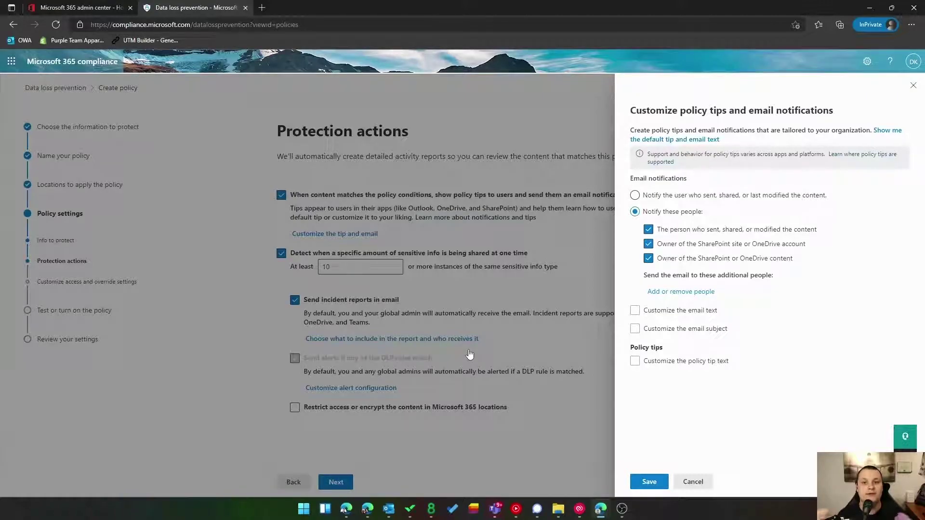
pyautogui.click(676, 312)
pyautogui.click(686, 337)
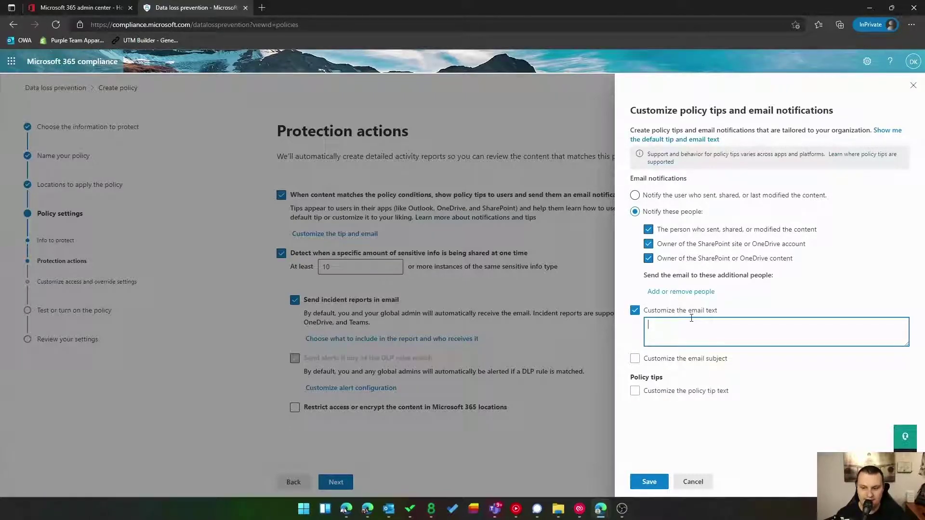
pyautogui.write('Hey friend,')
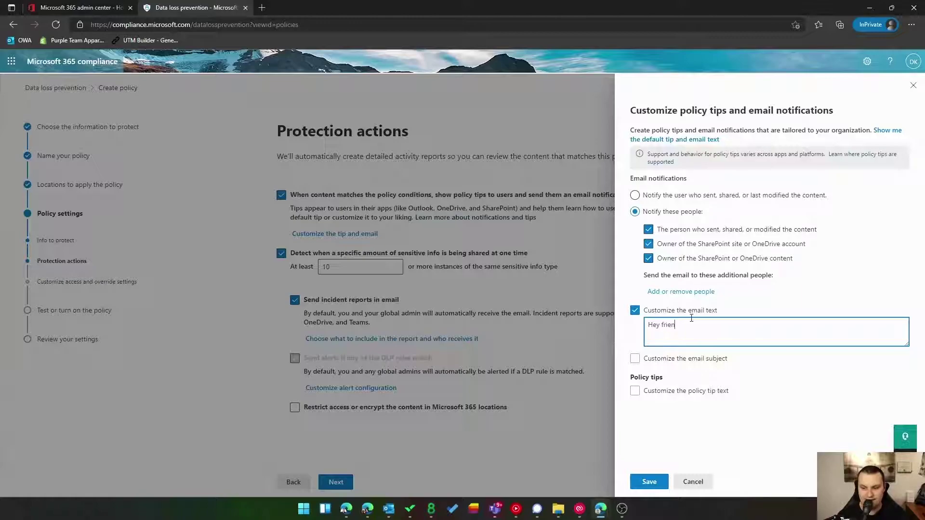
pyautogui.press('Return')
pyautogui.press('Return')
pyautogui.write('Why are yo')
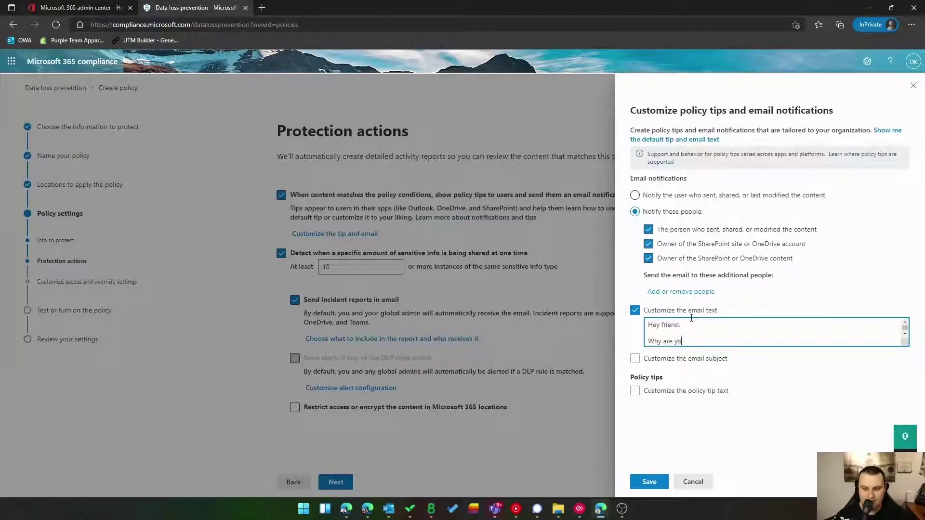
pyautogui.write('u sending PII out')
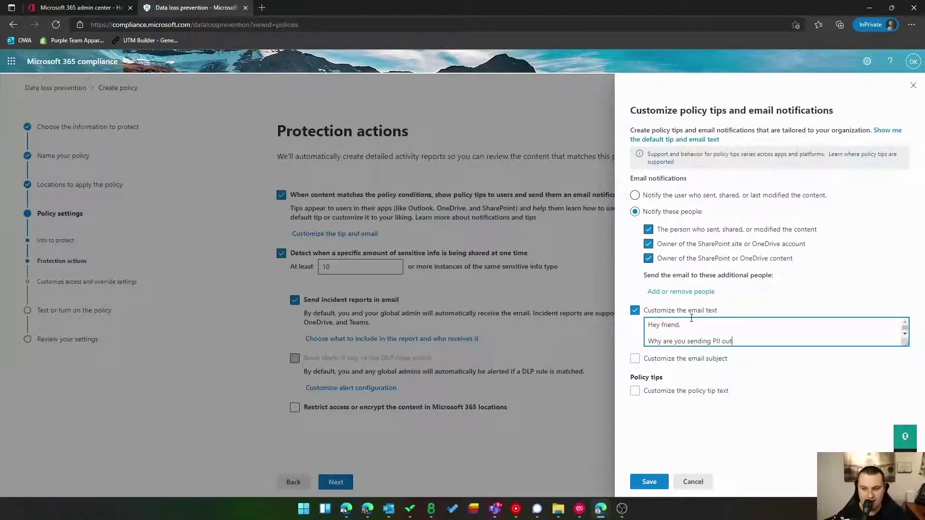
pyautogui.write('? Please call IT.')
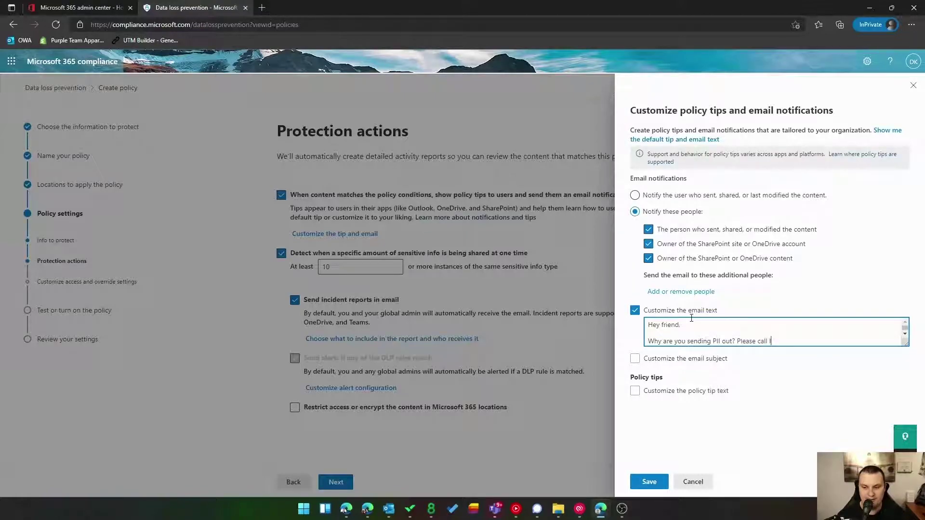
# Customize the policy tip text as "This may violate policy..." and save the tip and email notification settings.
pyautogui.click(675, 391)
pyautogui.click(738, 407)
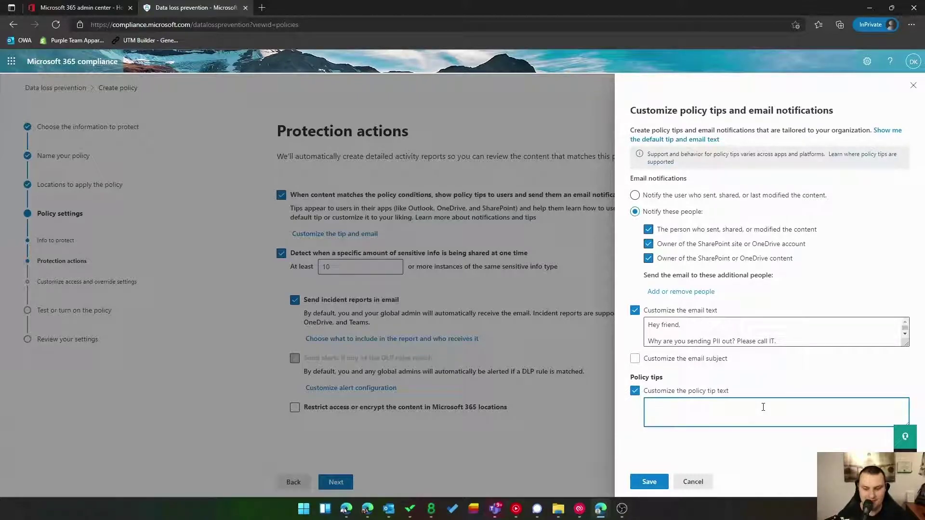
pyautogui.write('This may v')
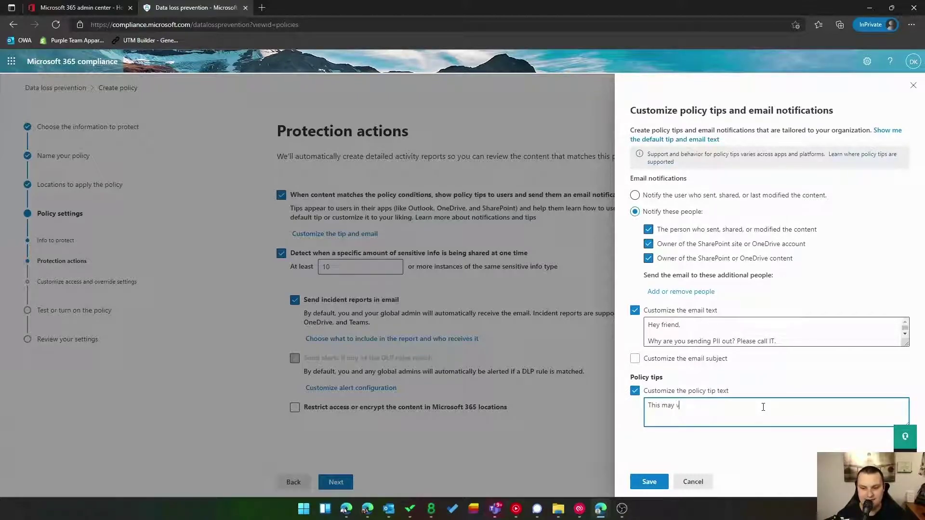
pyautogui.write('iolate policy...')
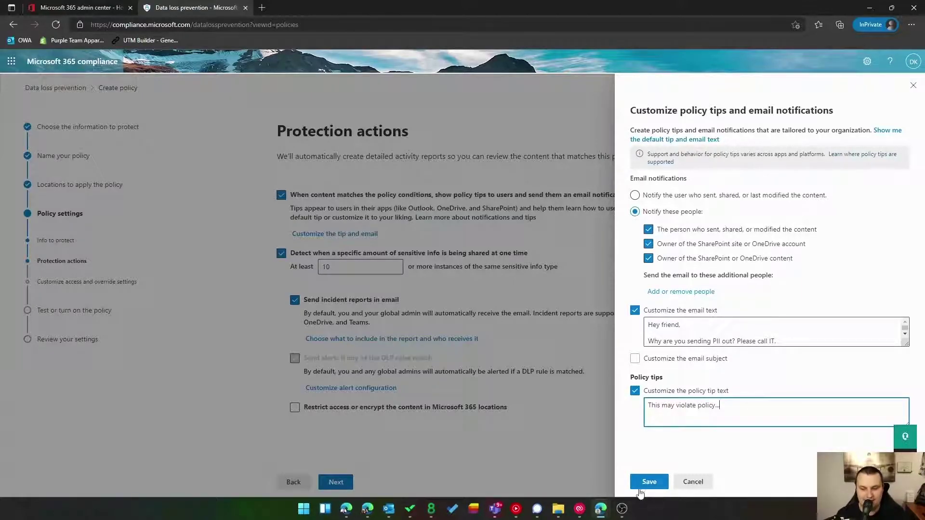
pyautogui.click(646, 483)
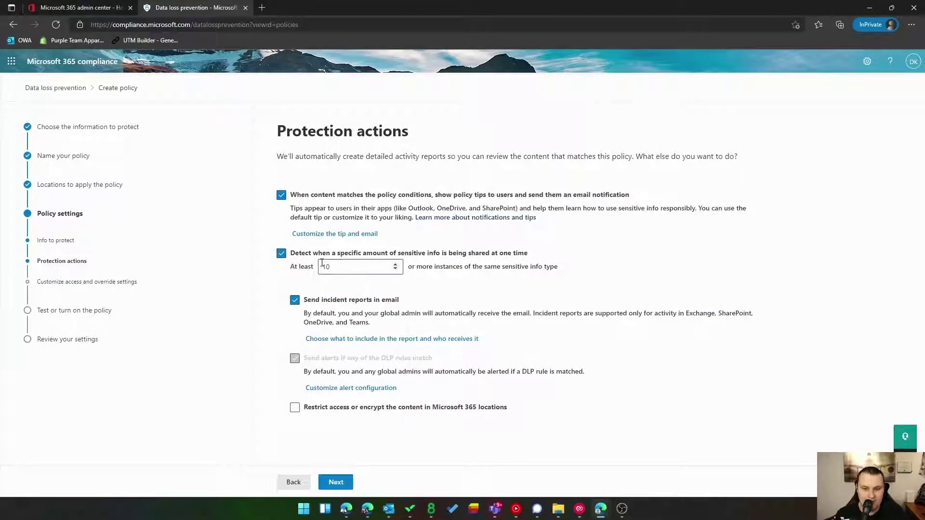
# Set the detection threshold to at least 1 instance and enable restricting access or encrypting content in Microsoft 365 locations.
pyautogui.doubleClick(340, 266)
pyautogui.write('1')
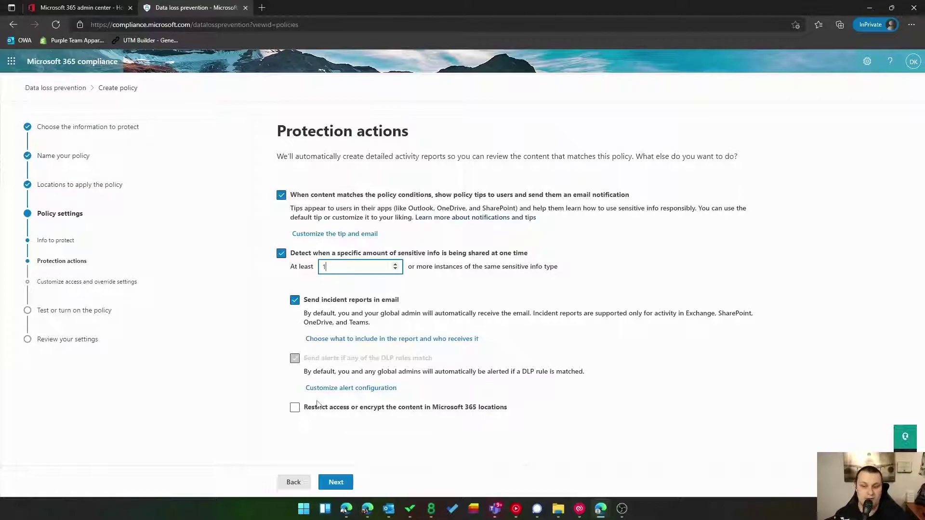
pyautogui.click(332, 411)
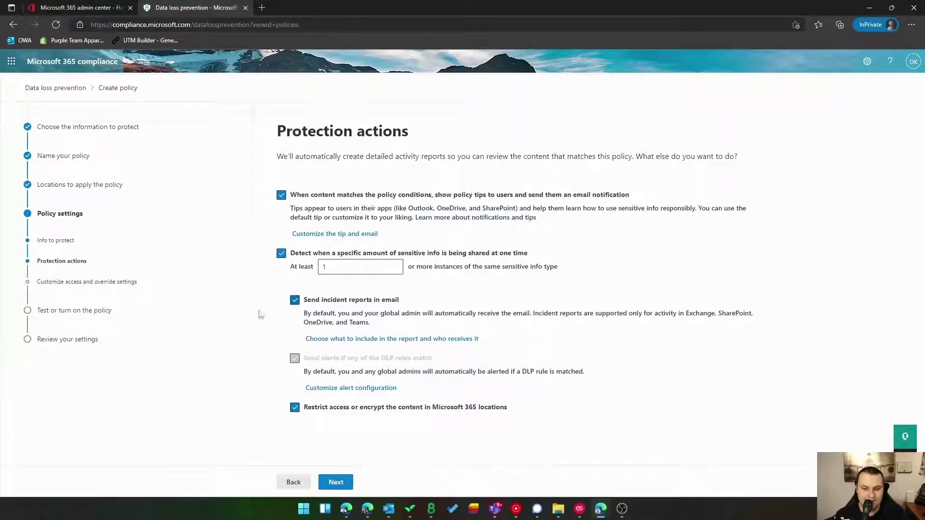
# Review the incident report's recipients and included information without editing them, and continue to the access and override settings.
pyautogui.click(373, 339)
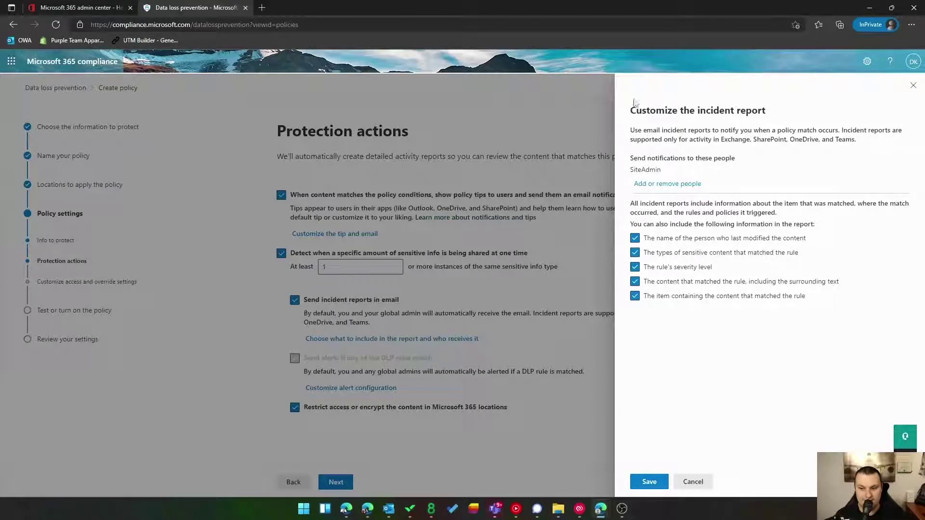
pyautogui.click(910, 86)
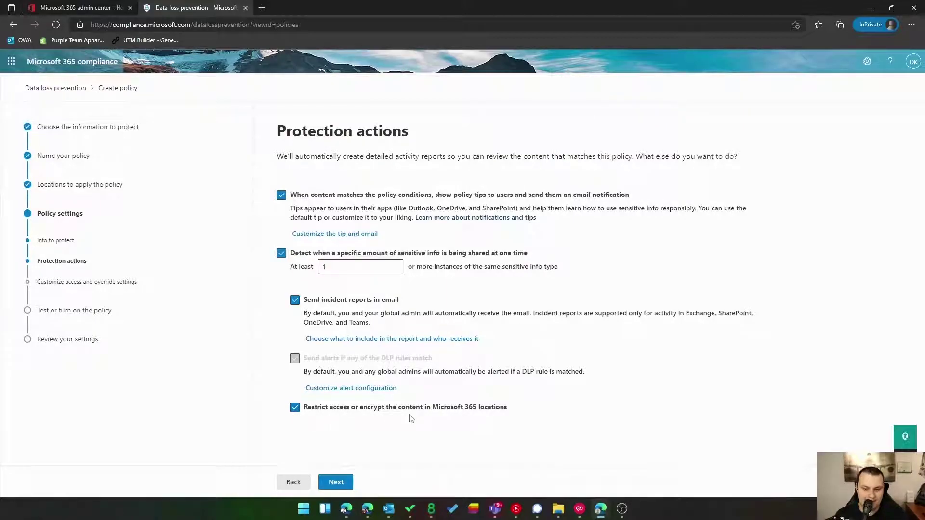
pyautogui.click(335, 474)
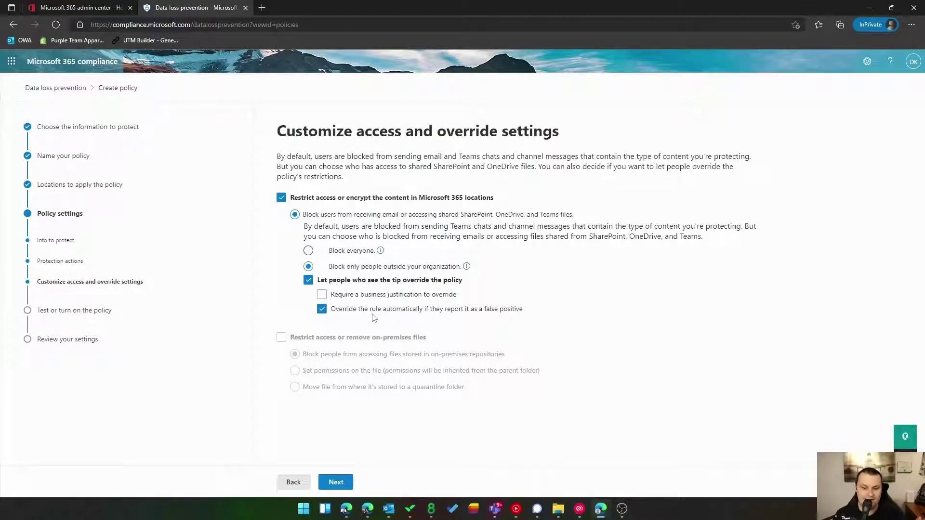
# Require a business justification to override the policy, and set it to be tested first with policy tips shown in test mode.
pyautogui.click(383, 302)
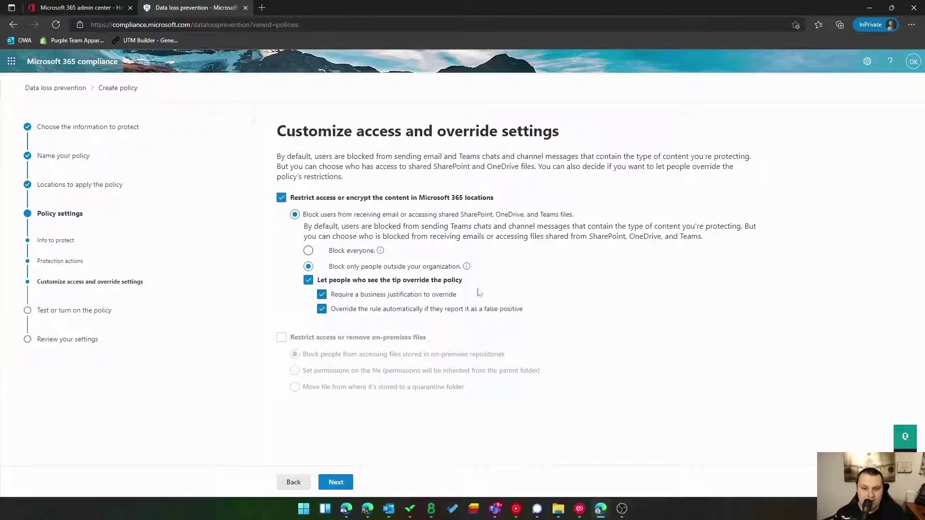
pyautogui.click(336, 482)
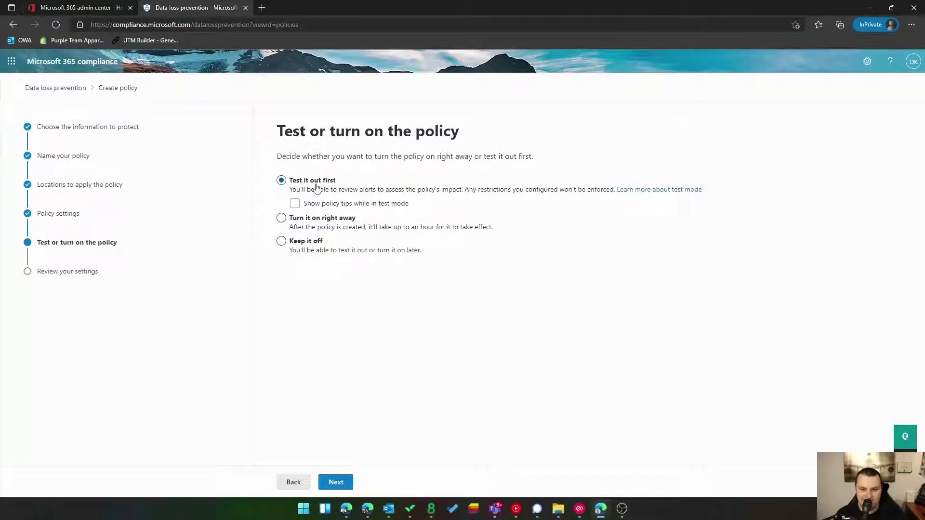
pyautogui.click(314, 203)
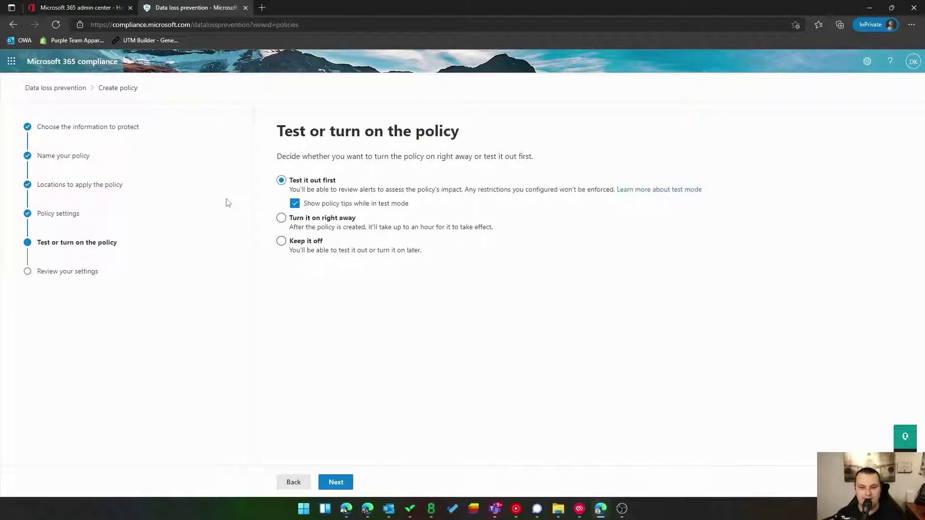
pyautogui.click(336, 482)
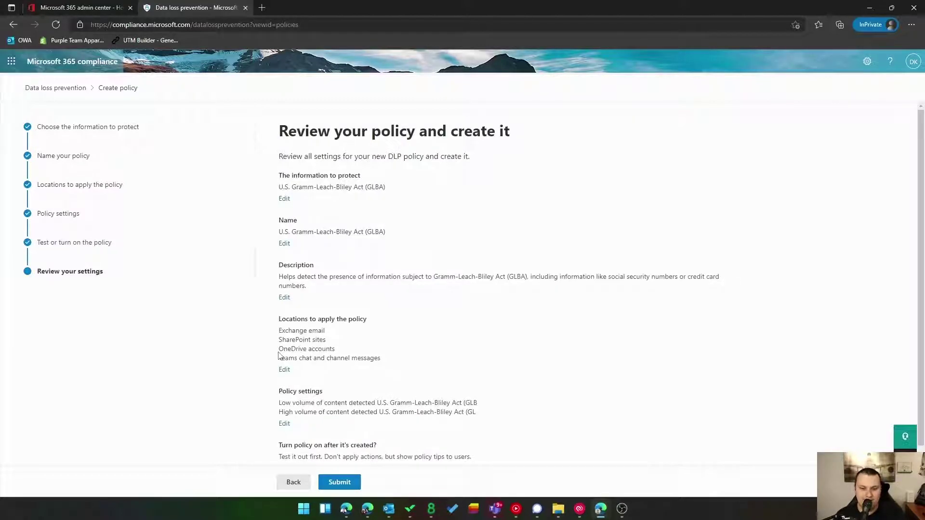
# Review the GLBA policy's settings, submit it for creation and return to the policy list.
pyautogui.scroll(-1, 308, 310)
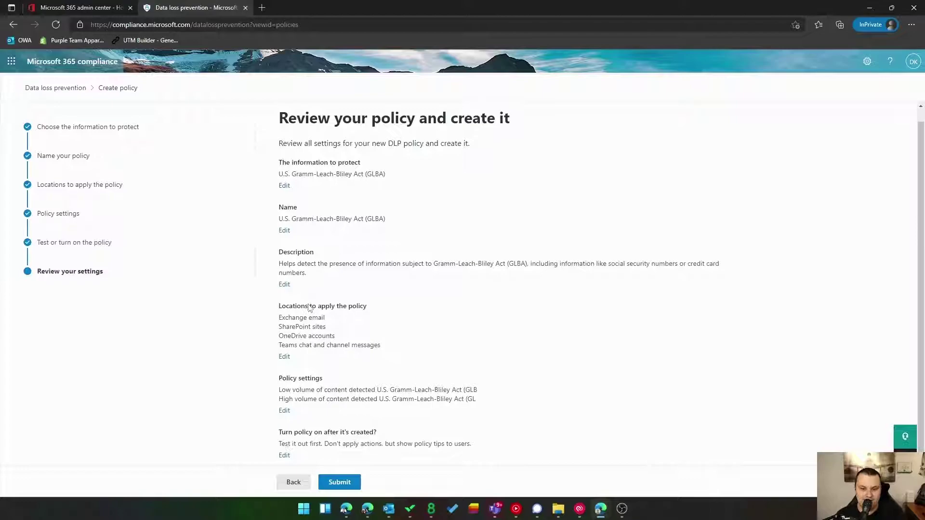
pyautogui.click(339, 482)
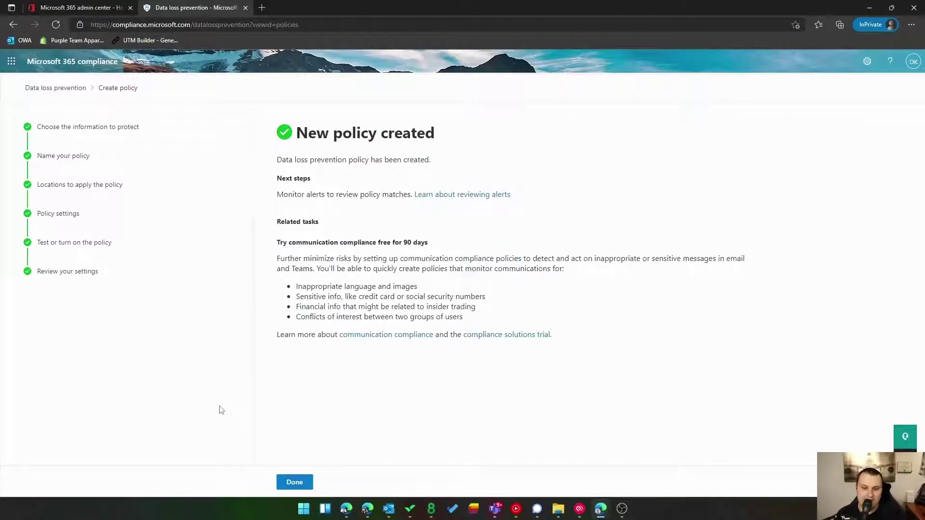
pyautogui.click(311, 480)
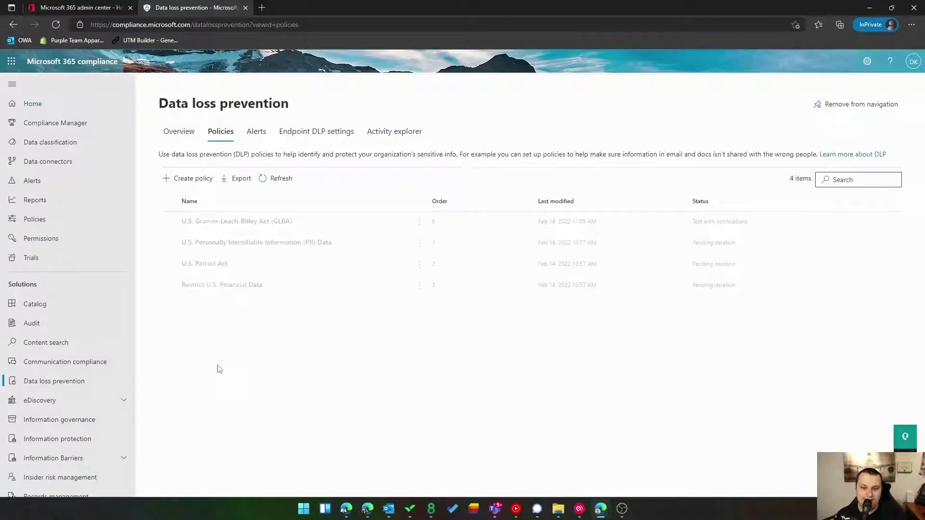
# Start a new data loss prevention policy from the U.S. Patriot Act template in the Privacy category.
pyautogui.click(197, 179)
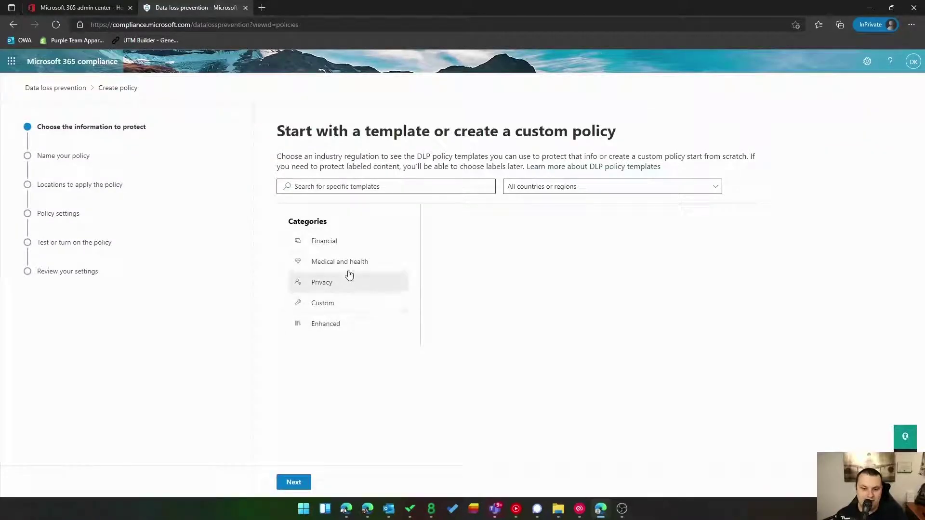
pyautogui.click(356, 280)
pyautogui.scroll(-10, 440, 388)
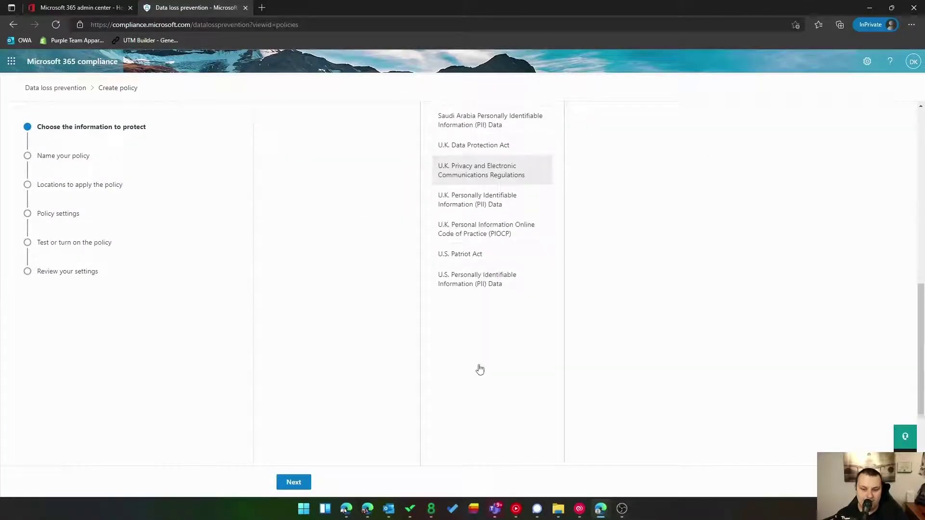
pyautogui.scroll(4, 485, 341)
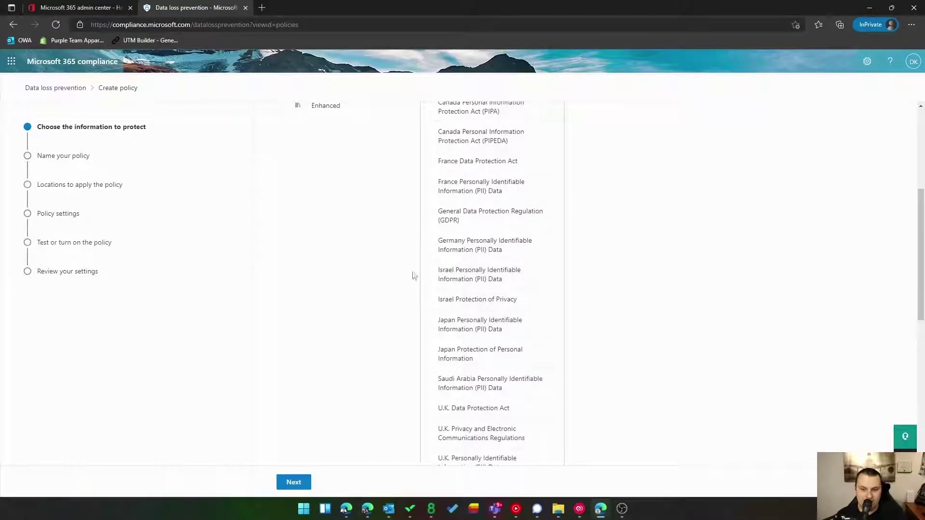
pyautogui.scroll(-3, 462, 391)
pyautogui.click(496, 360)
pyautogui.scroll(6, 515, 386)
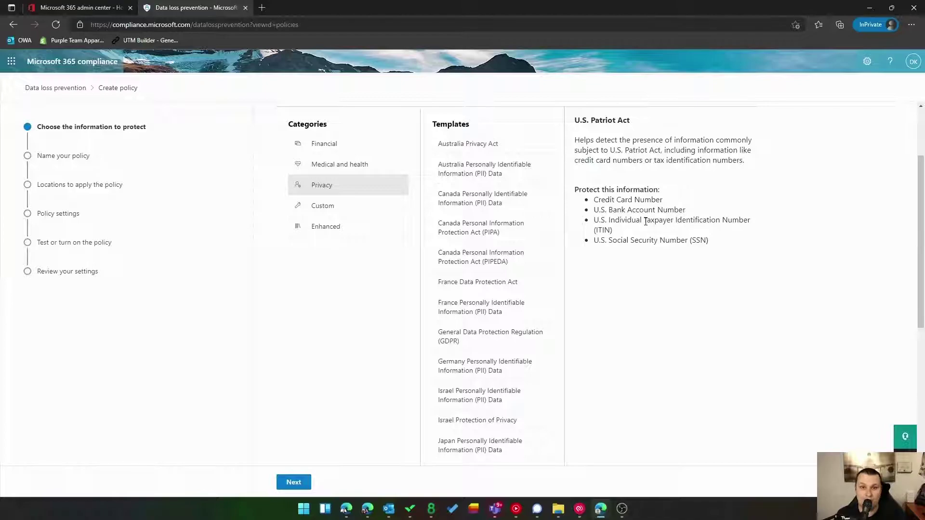
pyautogui.scroll(-5, 549, 327)
pyautogui.scroll(1, 541, 345)
pyautogui.scroll(-2, 482, 441)
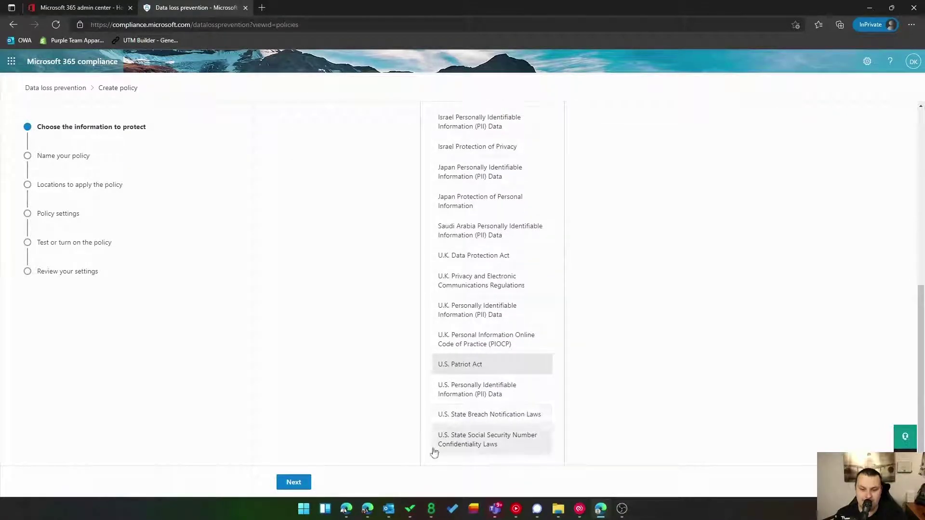
pyautogui.click(301, 480)
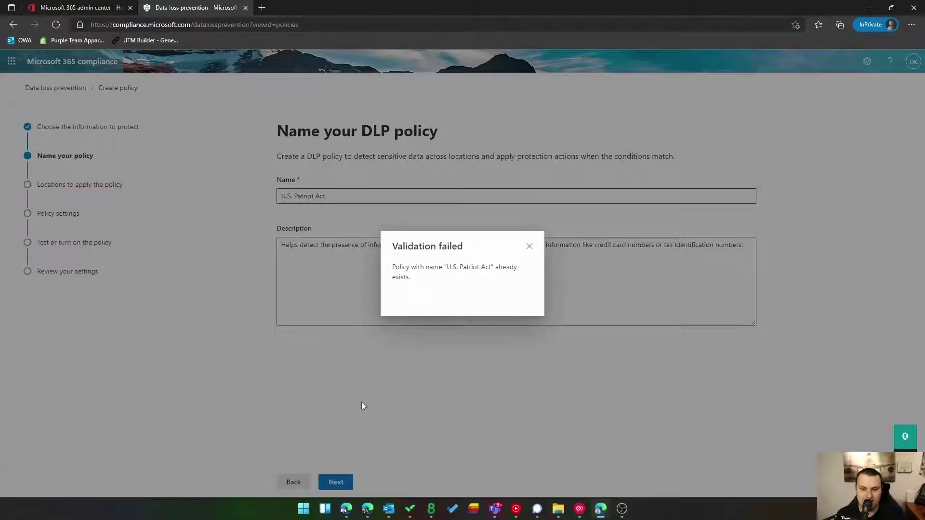
# Dismiss the duplicate-name error and name the policy "Restrict U.S. Patriot Act Test".
pyautogui.click(528, 247)
pyautogui.click(346, 196)
pyautogui.press('Home')
pyautogui.write('Restrict ')
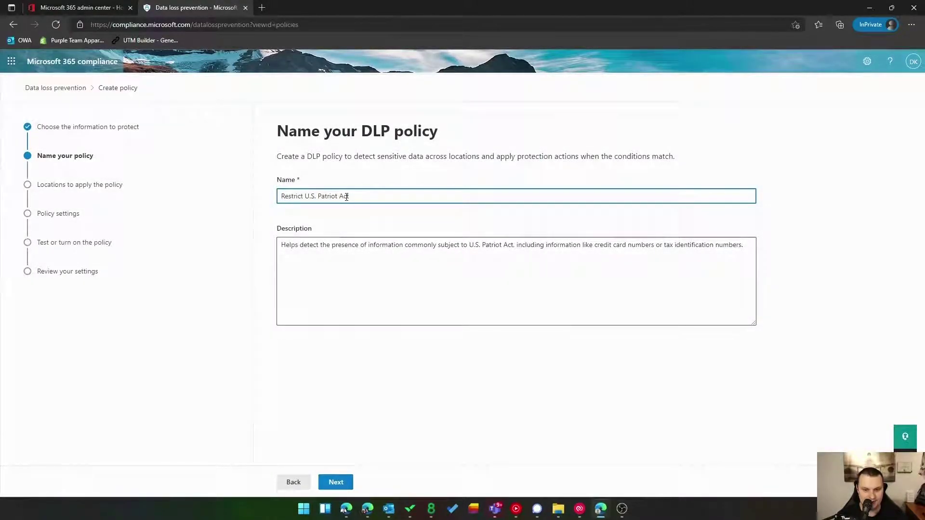
pyautogui.write('est')
pyautogui.click(335, 482)
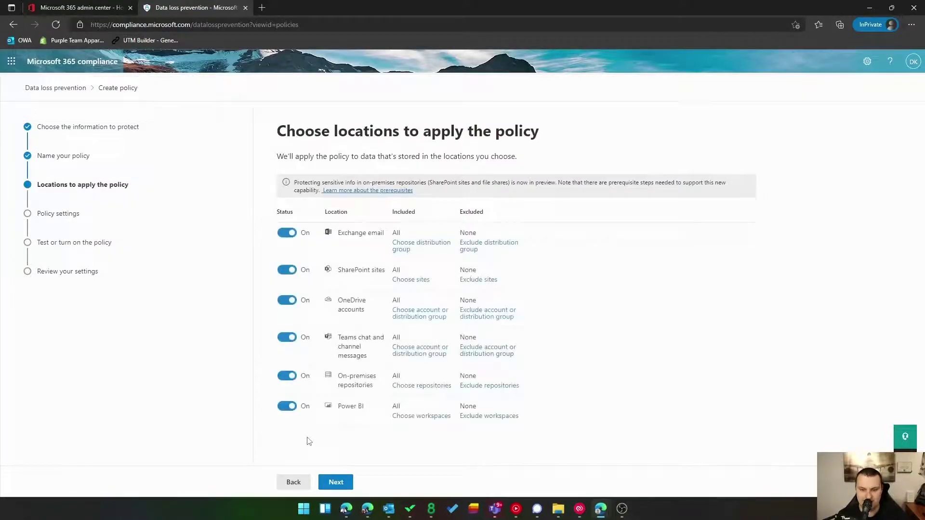
# Exclude on-premises repositories and Power BI from the policy's locations and keep the template's default policy settings.
pyautogui.click(287, 374)
pyautogui.click(287, 405)
pyautogui.click(336, 482)
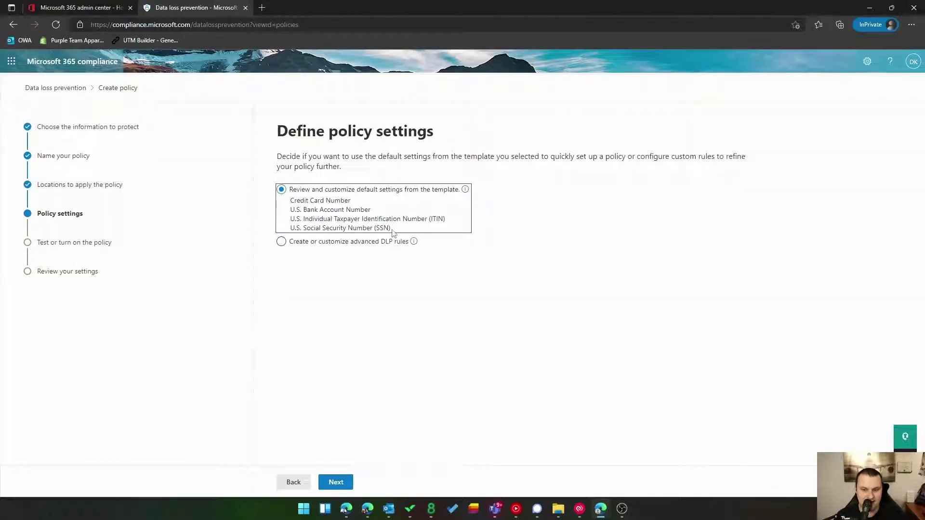
pyautogui.click(338, 482)
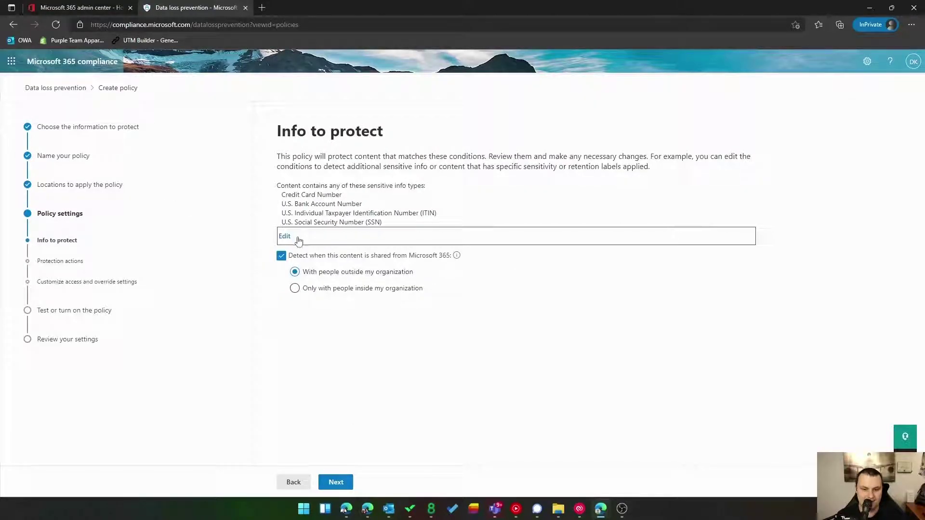
# Remove Credit Card Number and U.S. Bank Account Number from the sensitive info types to protect and save the selection.
pyautogui.click(298, 236)
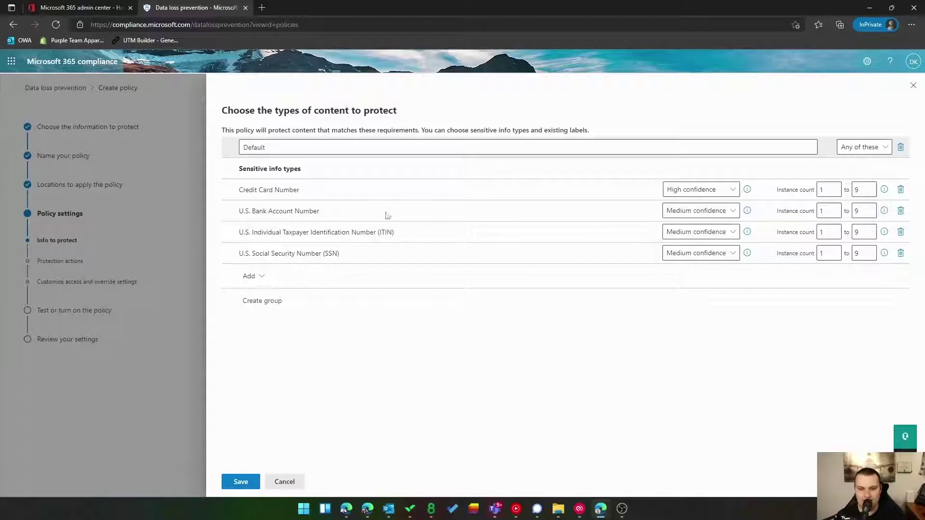
pyautogui.click(900, 191)
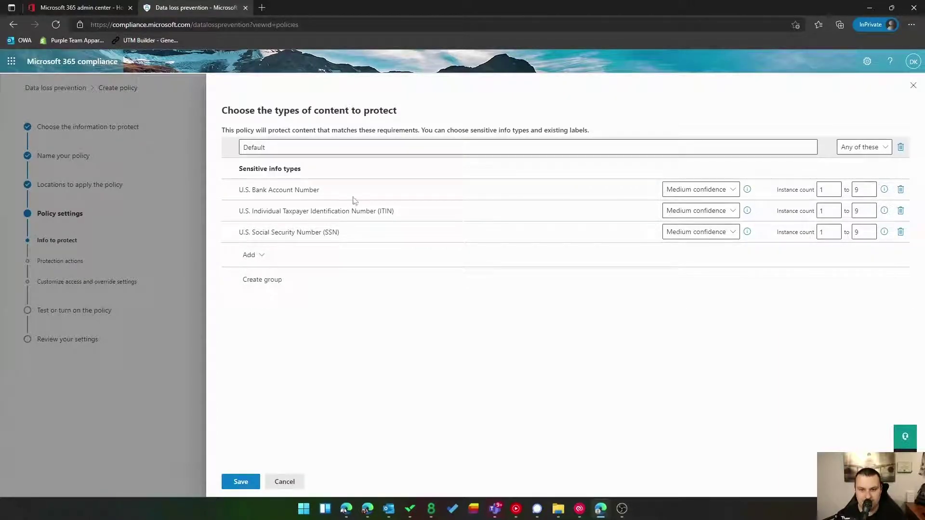
pyautogui.click(899, 190)
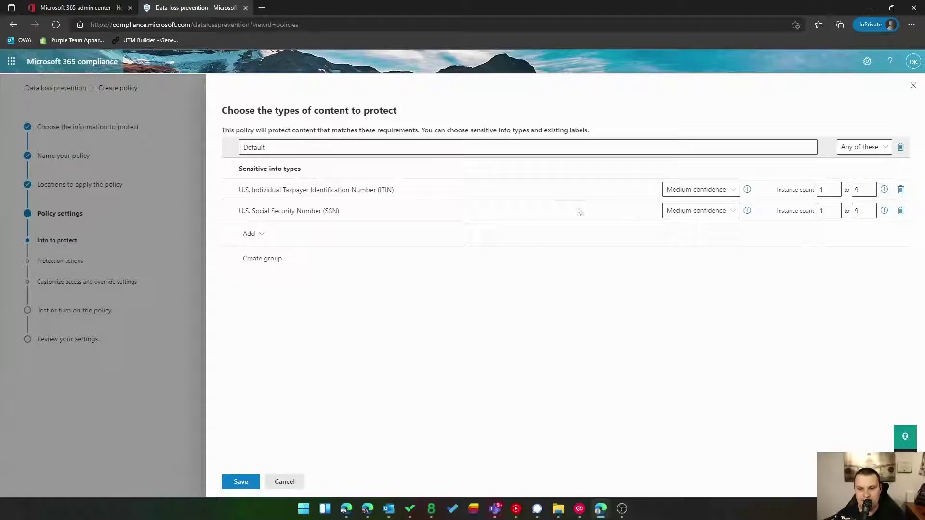
pyautogui.click(240, 481)
pyautogui.click(332, 488)
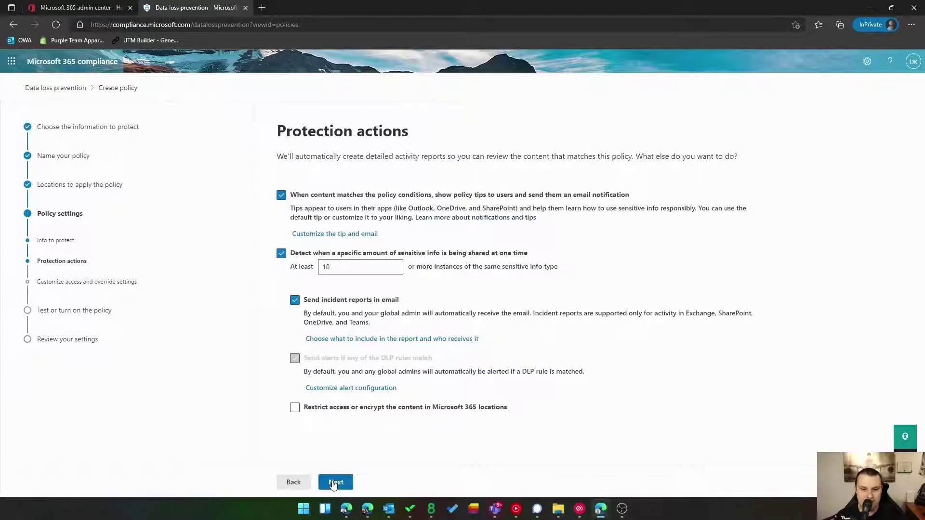
# Set the detection threshold to at least 1 instance and disallow people who see the tip from overriding the policy.
pyautogui.doubleClick(321, 273)
pyautogui.write('1')
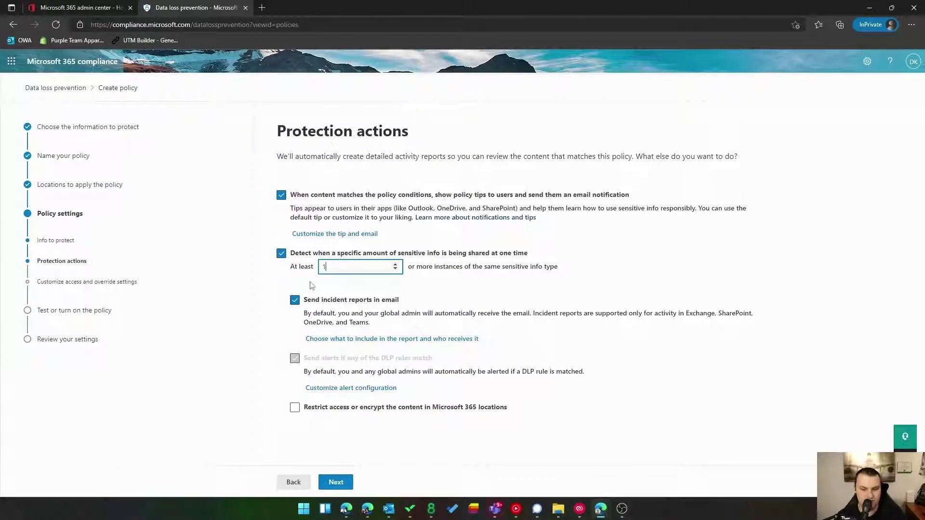
pyautogui.click(332, 474)
pyautogui.click(332, 474)
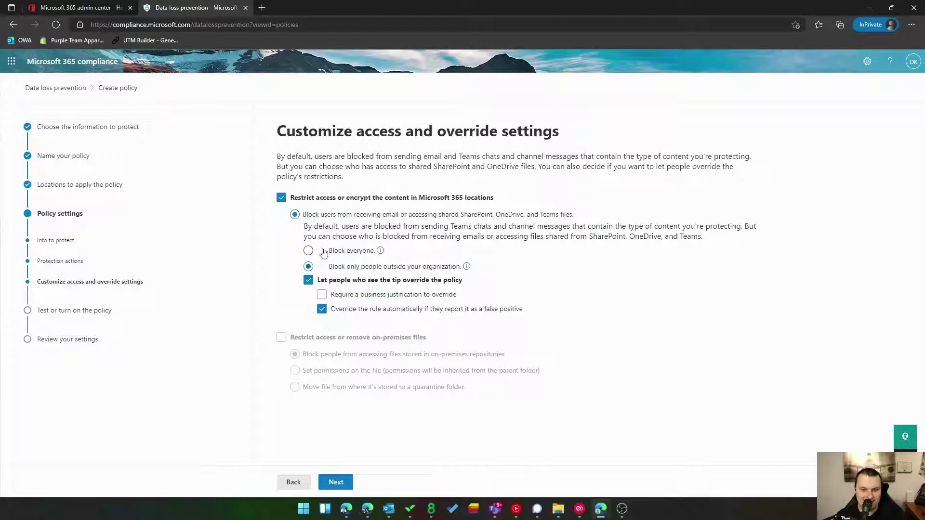
pyautogui.click(309, 280)
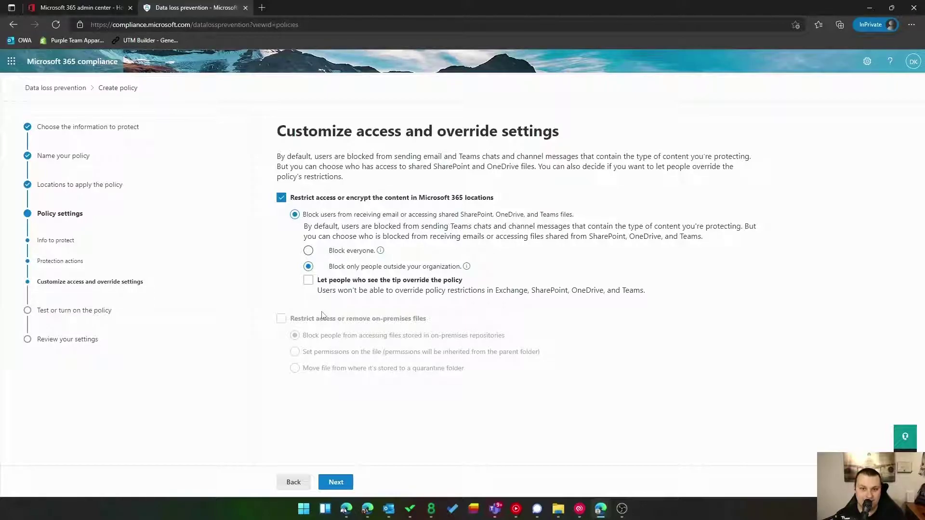
pyautogui.click(332, 480)
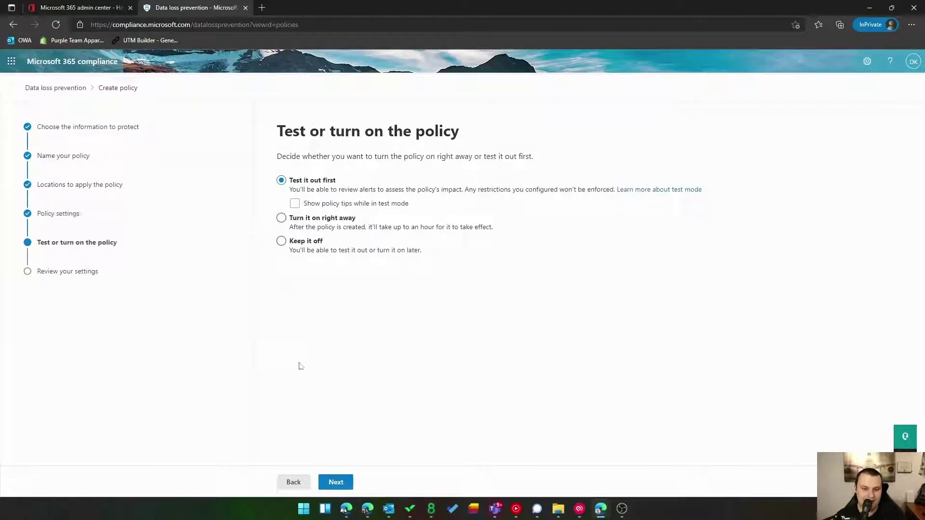
# Set the Patriot Act policy to turn on right away, submit it and return to the policy list.
pyautogui.click(339, 224)
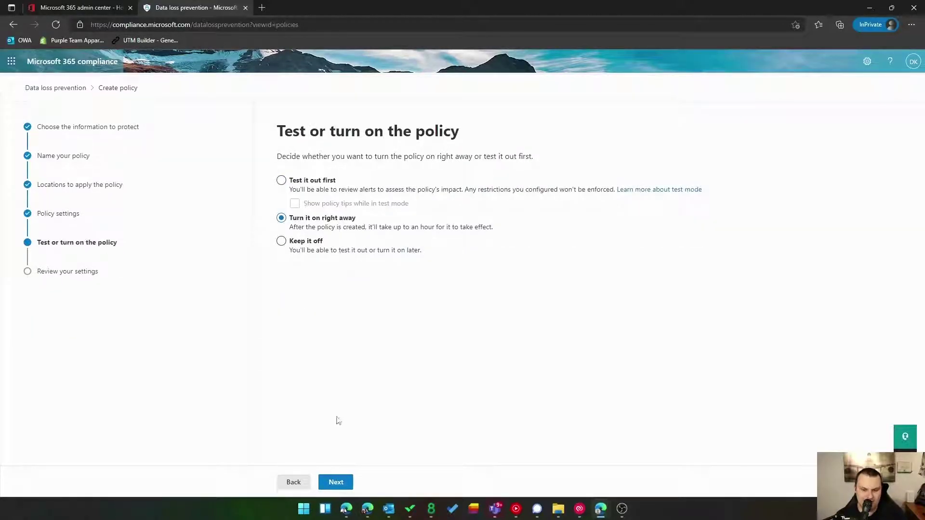
pyautogui.click(337, 482)
pyautogui.click(339, 482)
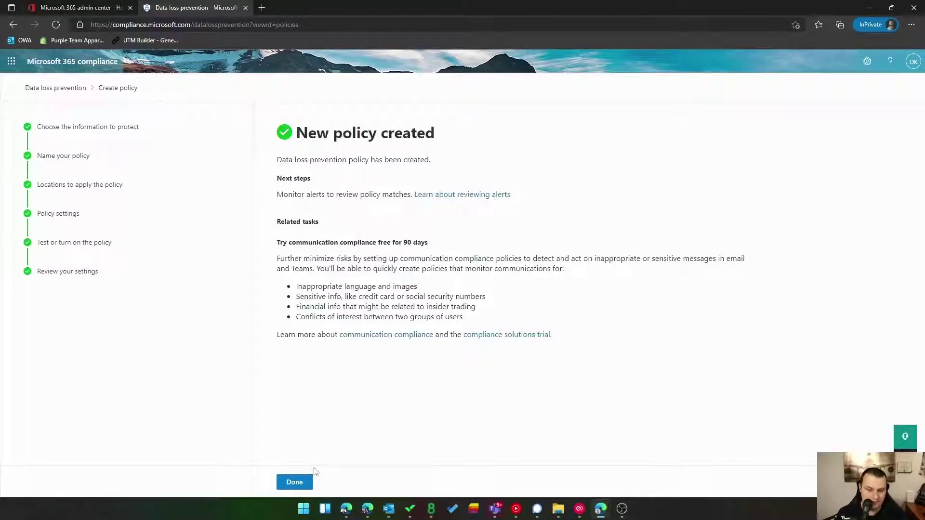
pyautogui.click(305, 479)
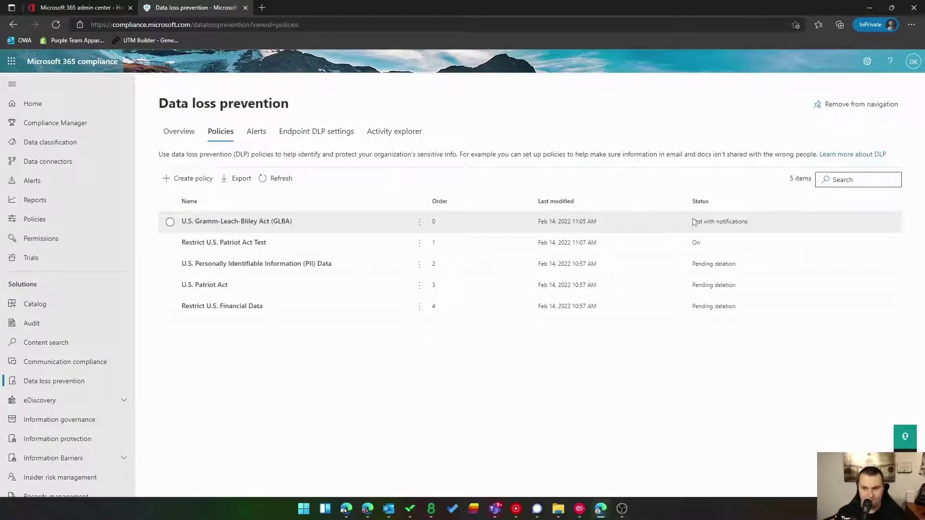
# Edit the U.S. Gramm-Leach-Bliley Act (GLBA) policy so it turns on right away, leaving its other settings as they are, and submit it.
pyautogui.click(171, 223)
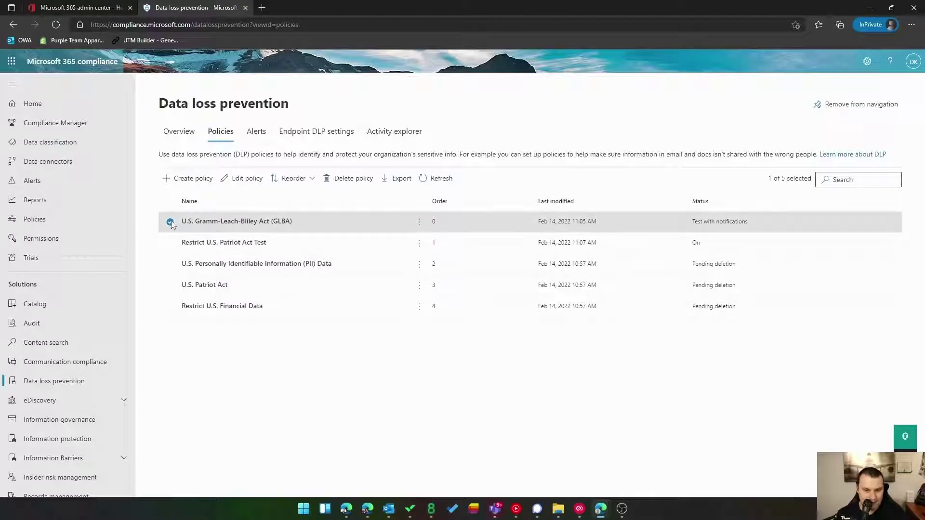
pyautogui.click(240, 187)
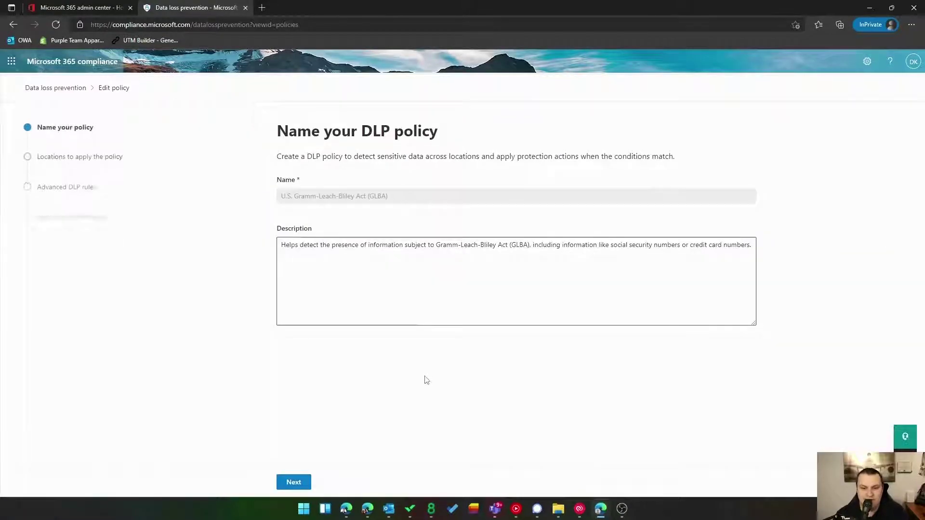
pyautogui.click(309, 484)
pyautogui.click(280, 487)
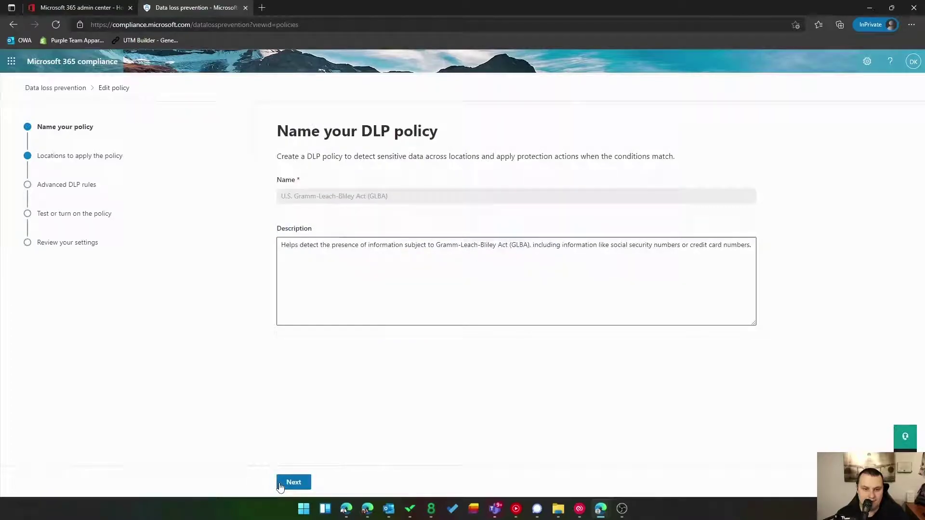
pyautogui.click(281, 486)
pyautogui.click(335, 484)
pyautogui.click(336, 484)
pyautogui.click(323, 224)
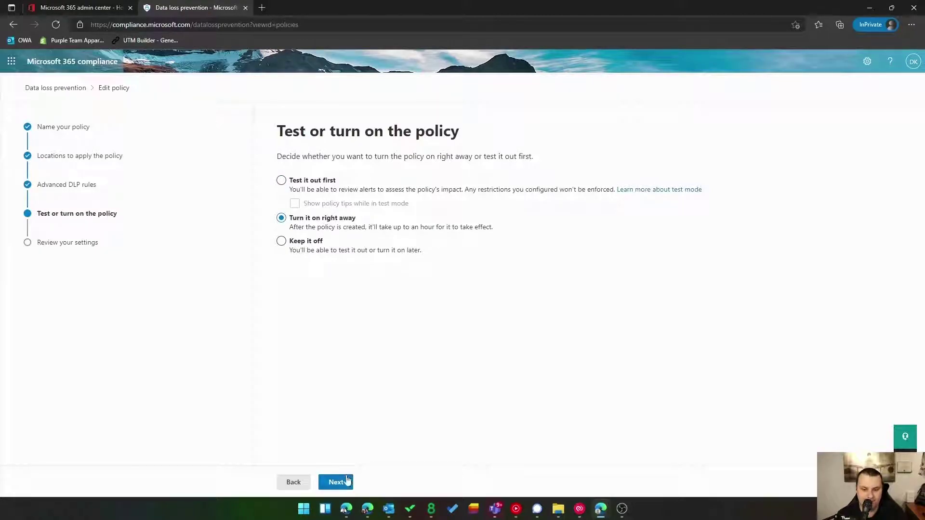
pyautogui.click(347, 480)
pyautogui.click(350, 483)
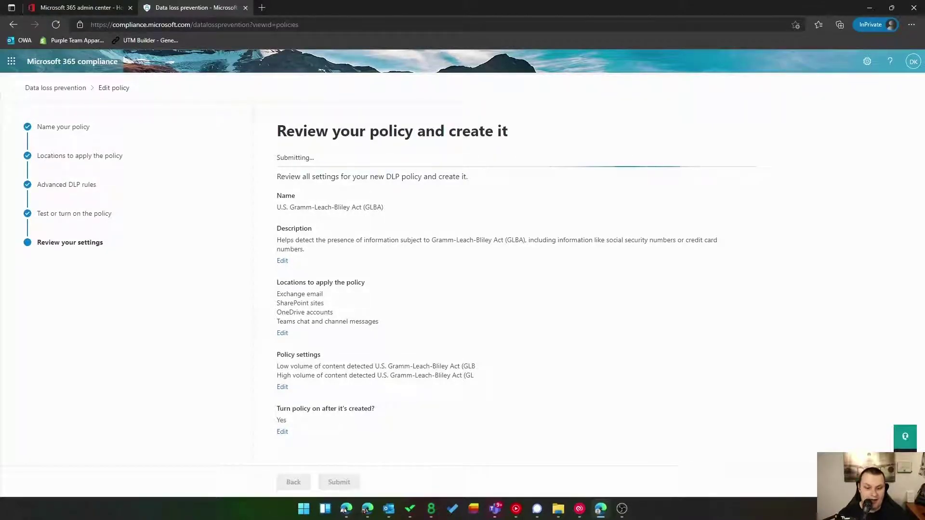
pyautogui.click(291, 484)
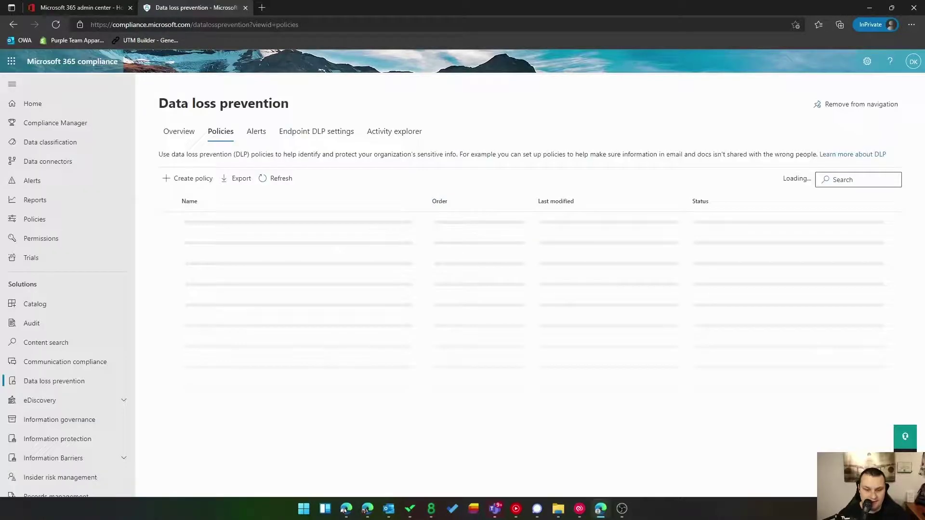